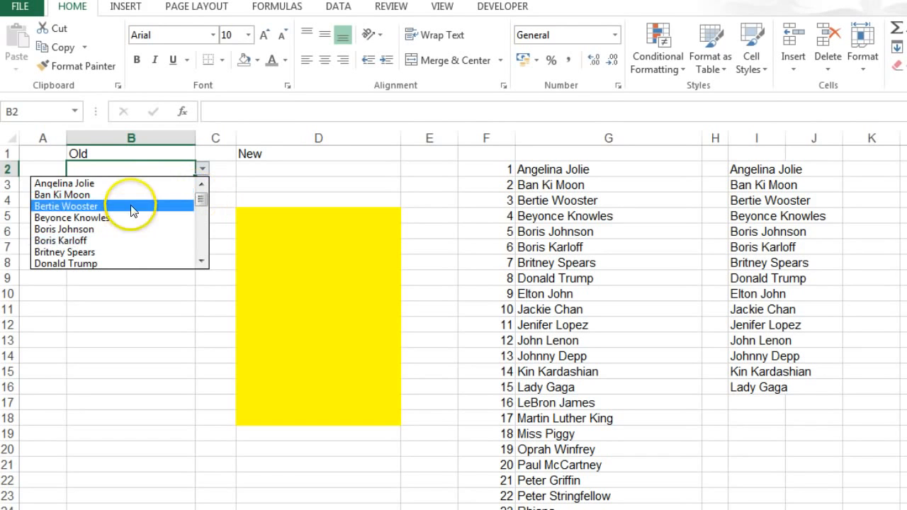
- Enter the search text "tiger" in D2 under New and open the cell's drop-down list of matches
click(268, 169)
click(270, 169)
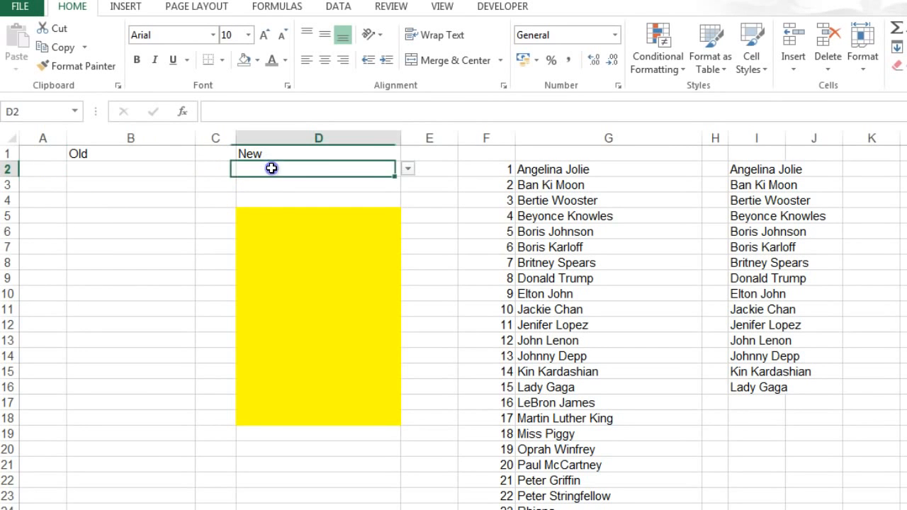
click(406, 170)
click(348, 170)
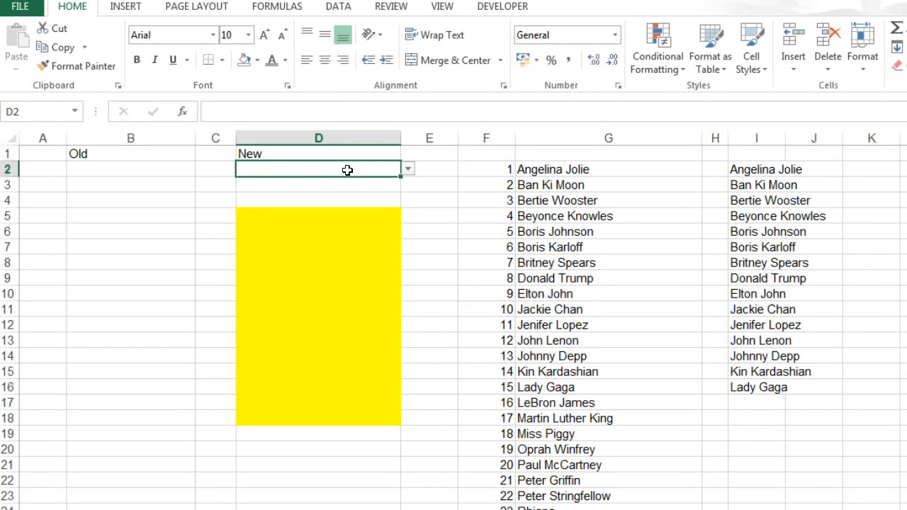
text(tiger)
click(393, 172)
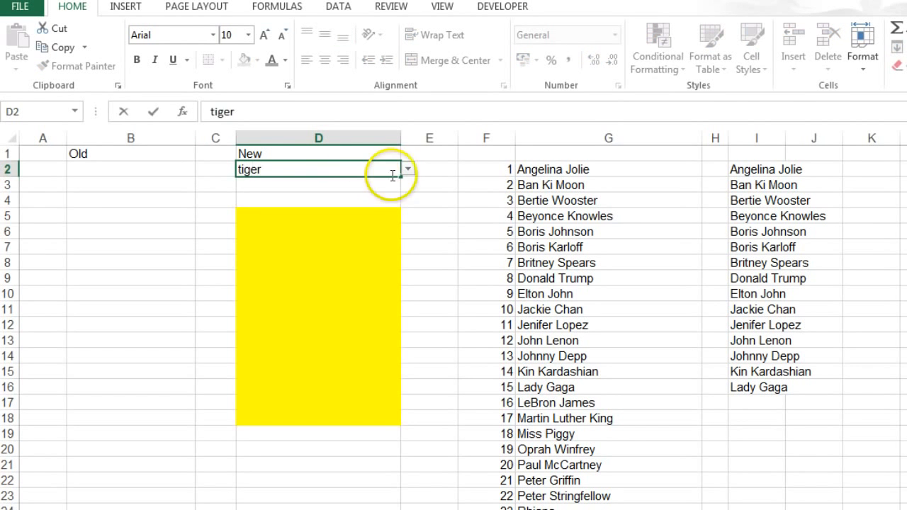
click(407, 172)
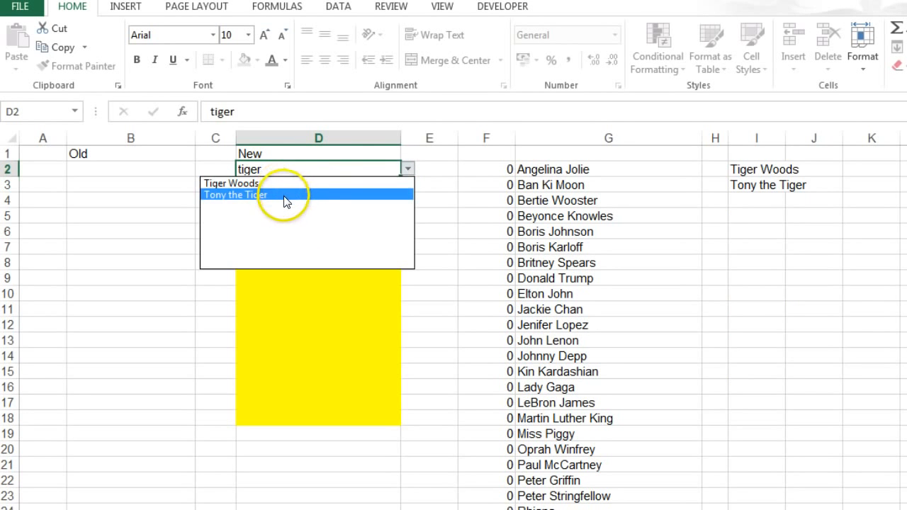
- Replace the search text in D2 with "john" and view the matches in the cell's drop-down list
click(256, 169)
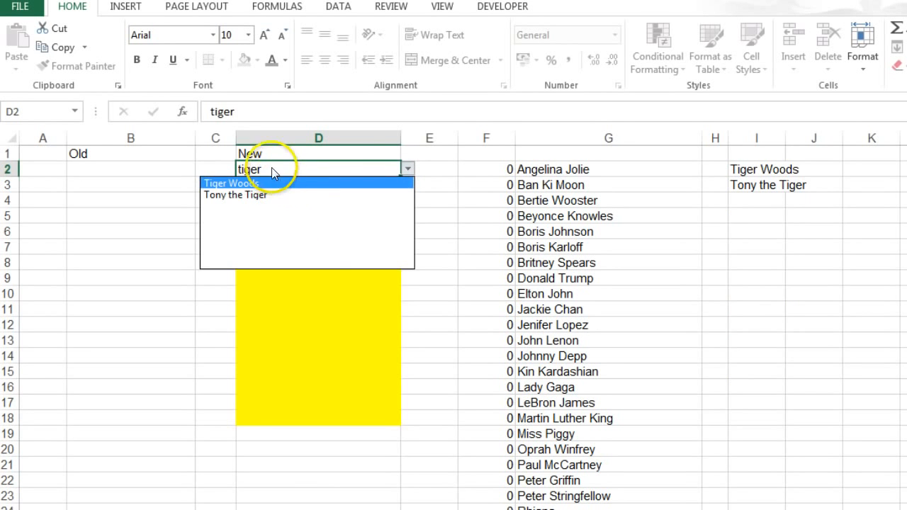
text(john)
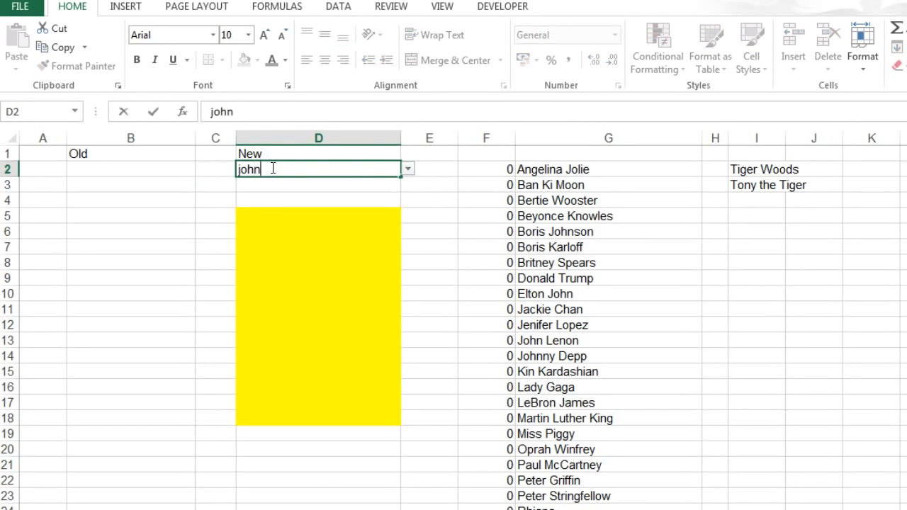
click(386, 173)
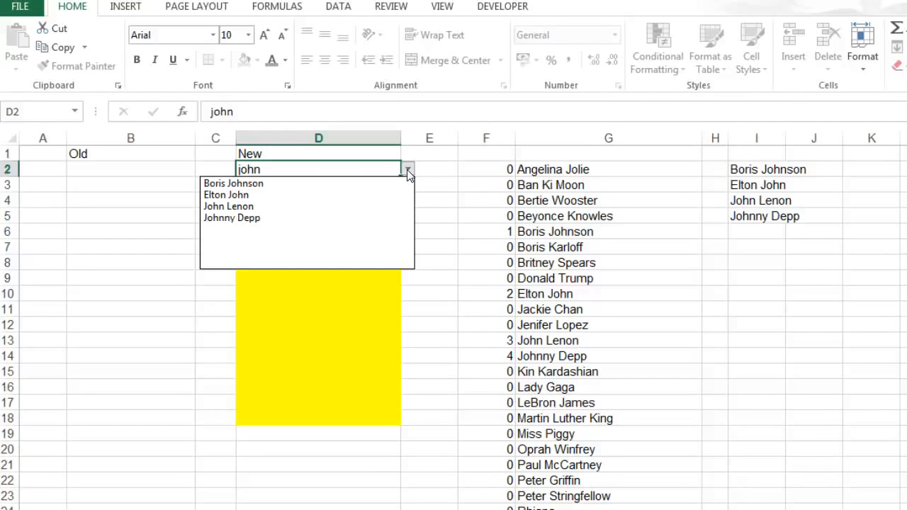
click(430, 174)
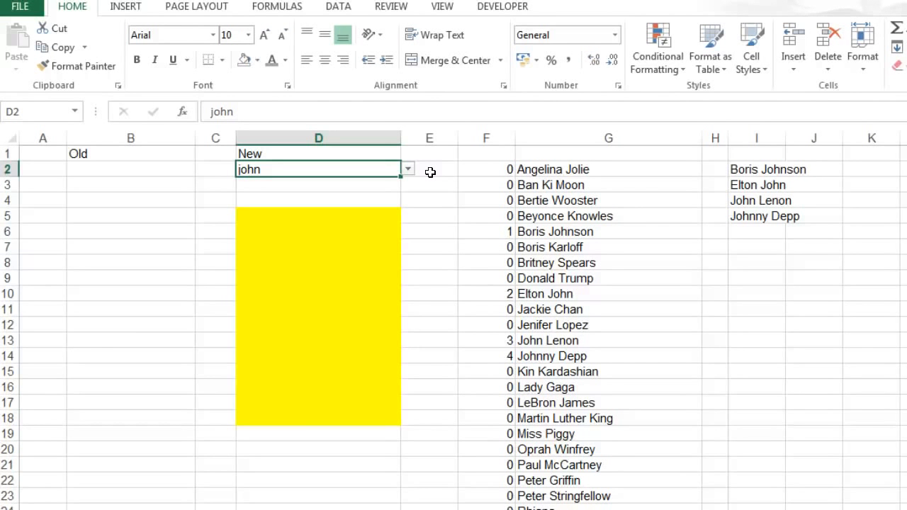
drag(348, 213, 356, 417)
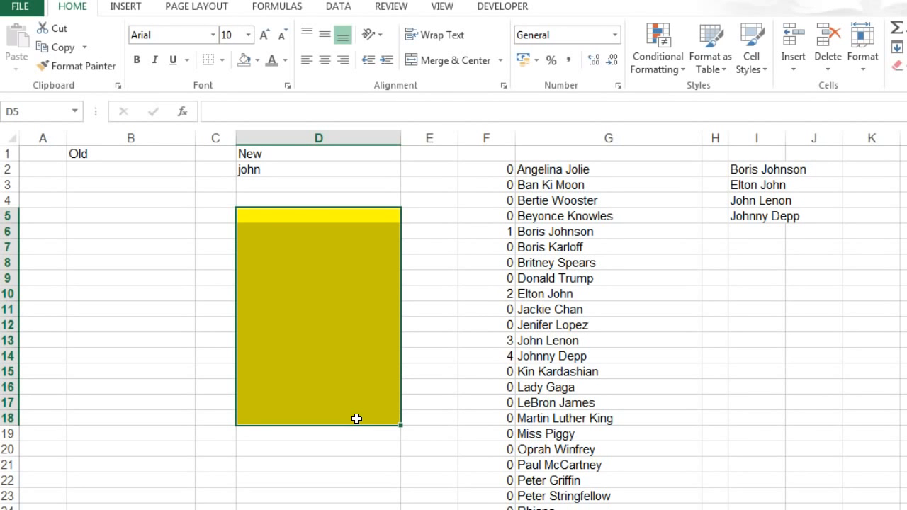
- Enter the formula =CELL("address",B10) in B6, choosing address as the info type
click(128, 230)
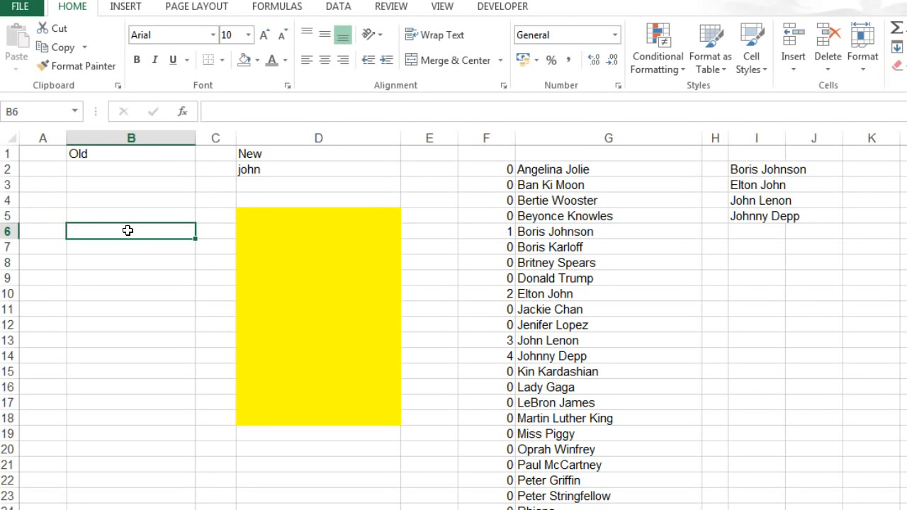
text(=ce)
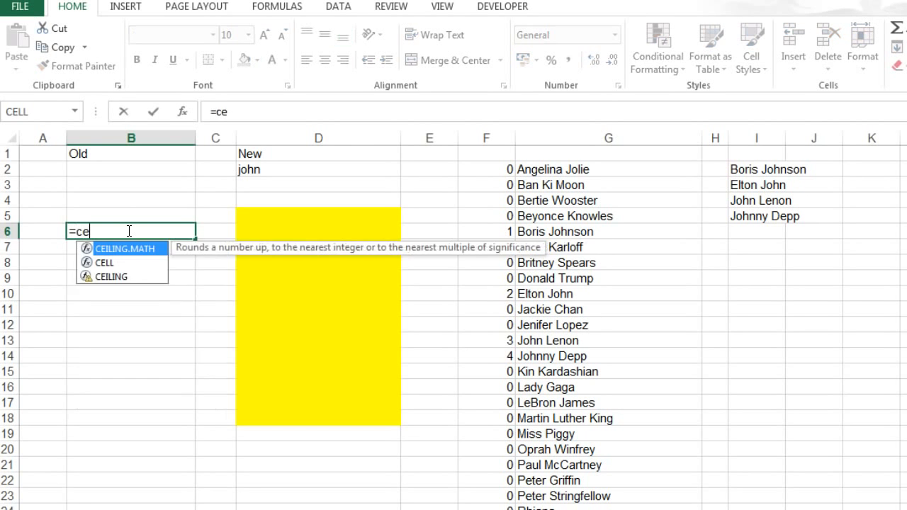
text(ll()
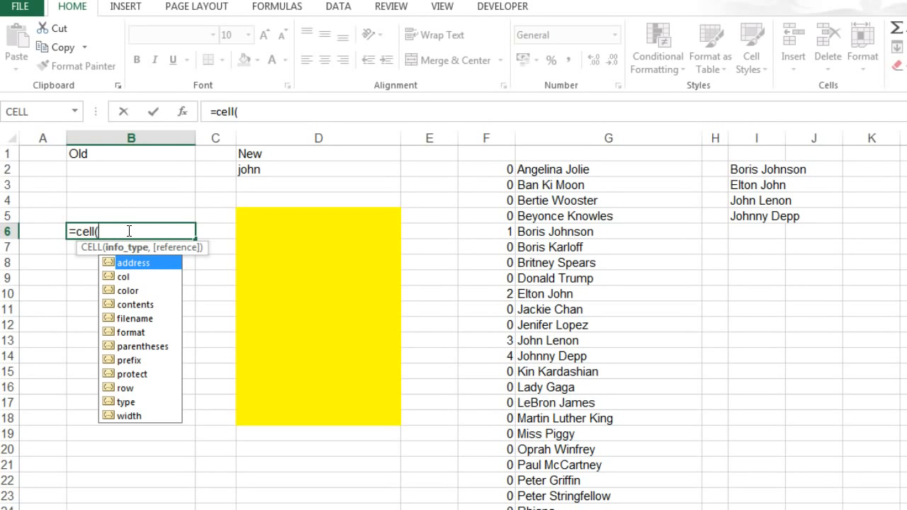
double_click(136, 263)
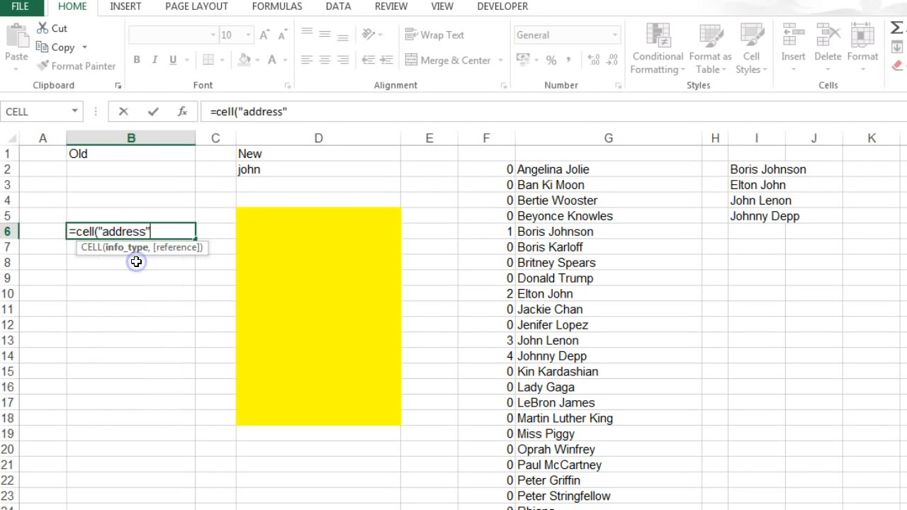
text(,)
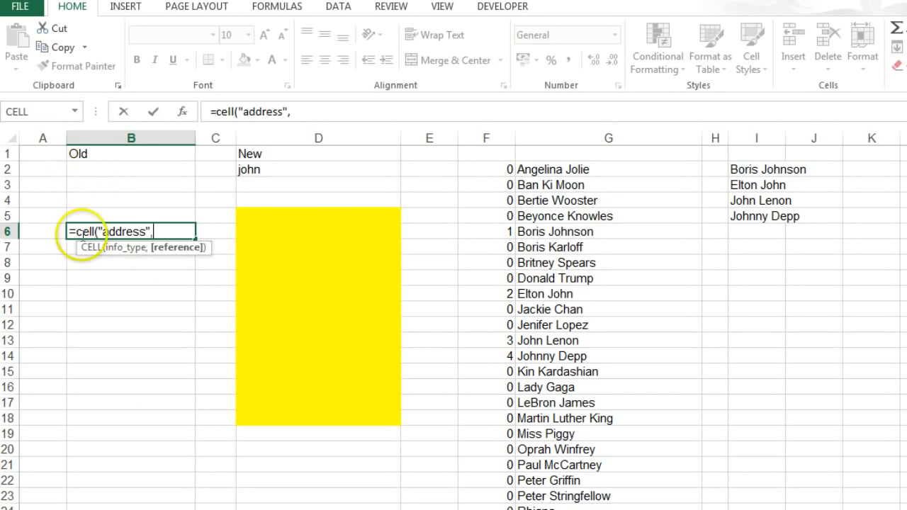
click(107, 290)
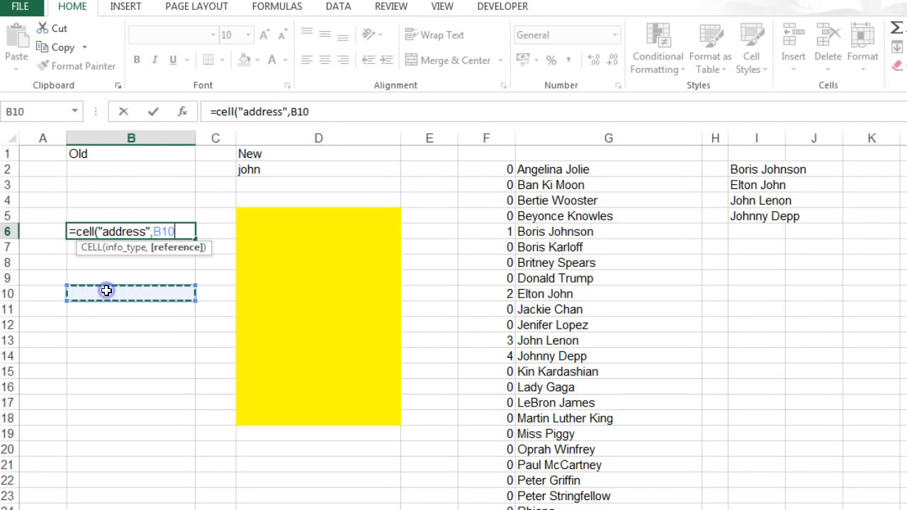
text())
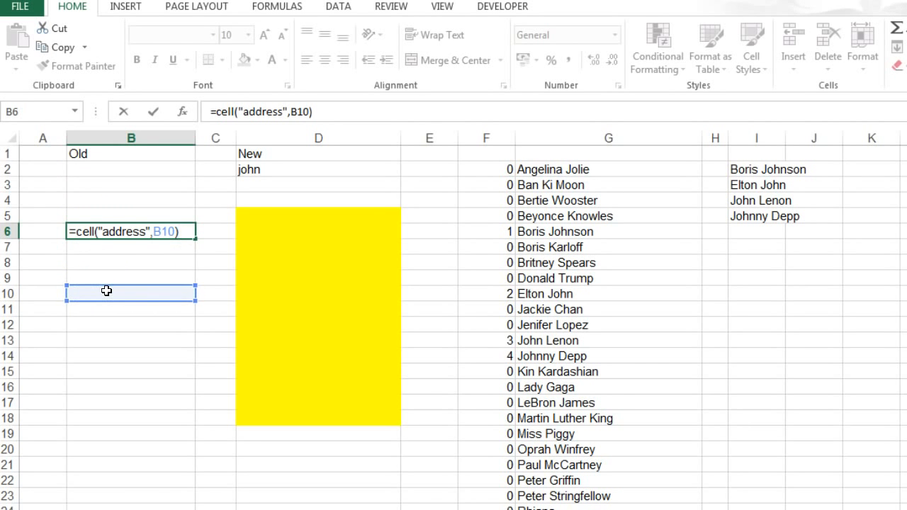
key(Return)
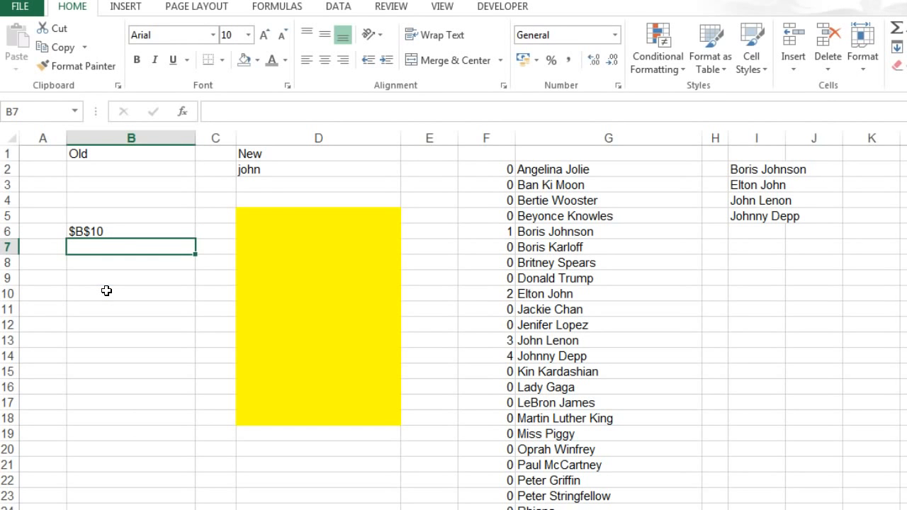
- Change the info type of the CELL formula in B6 to "contents", keeping B10 as the reference
click(97, 231)
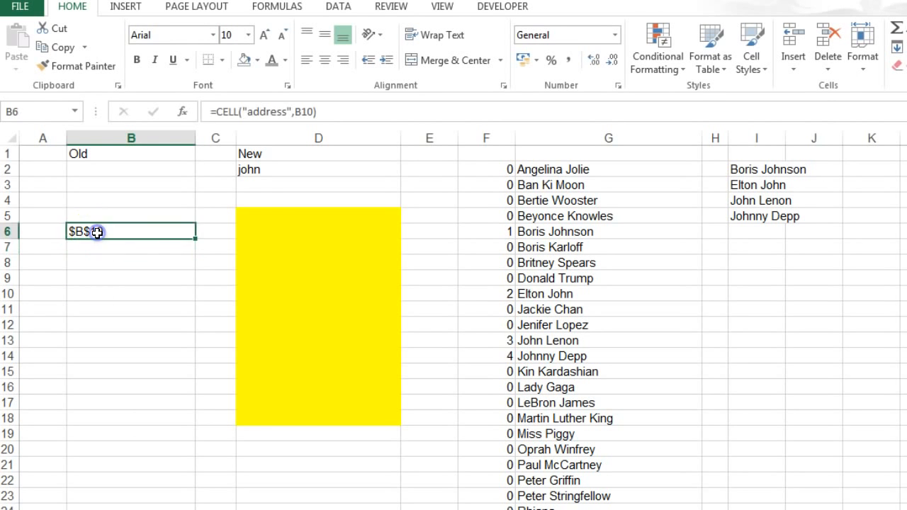
click(263, 111)
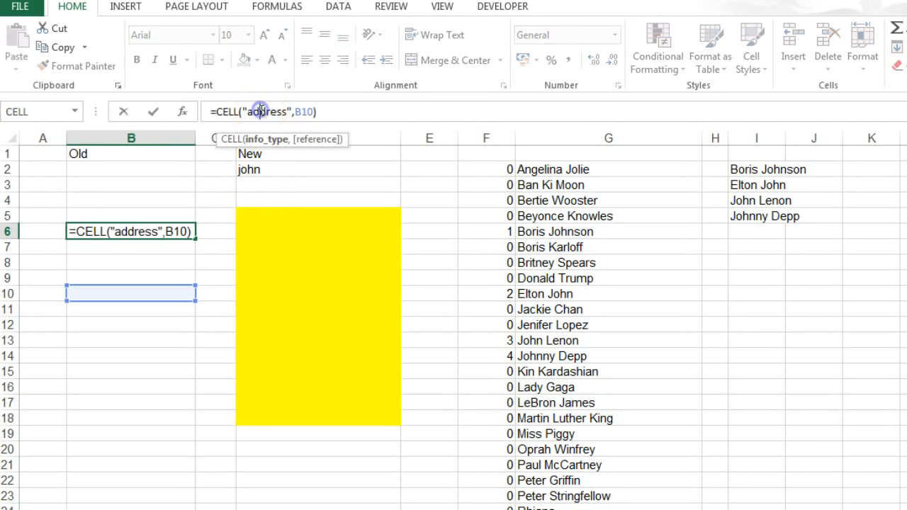
double_click(262, 111)
key(Delete)
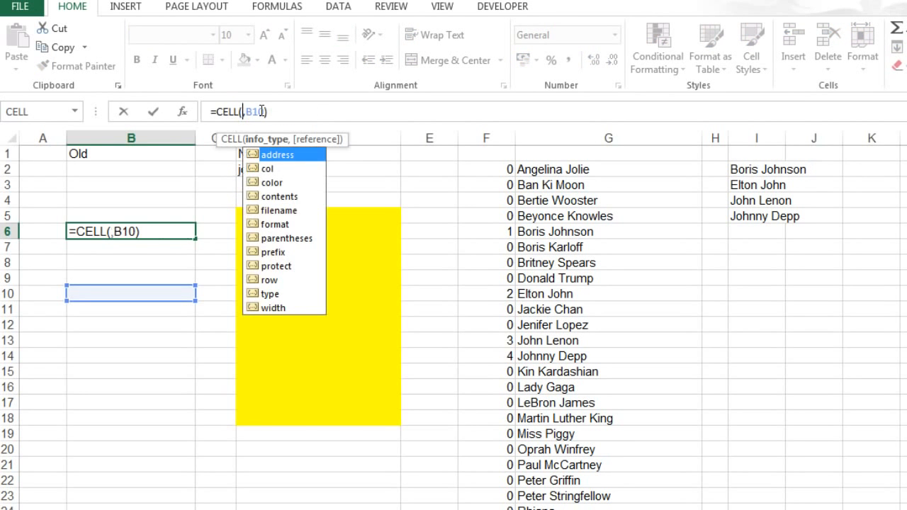
double_click(272, 196)
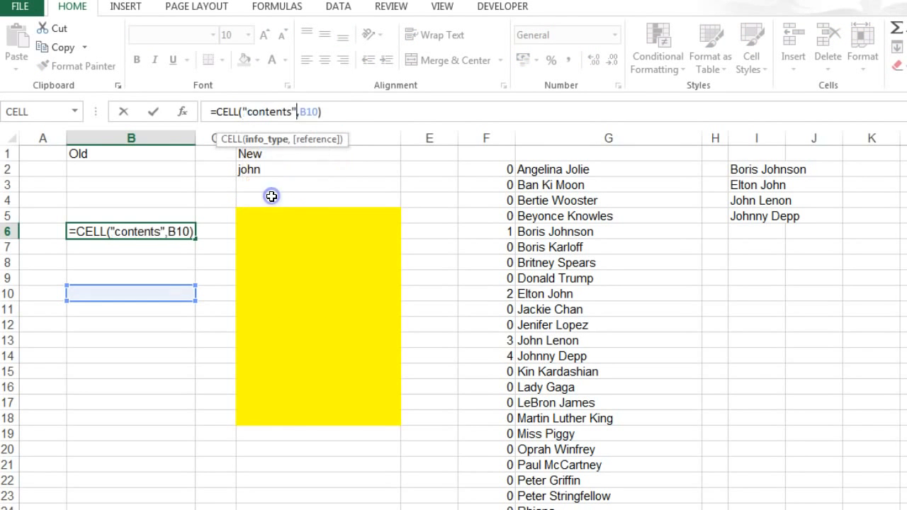
key(Return)
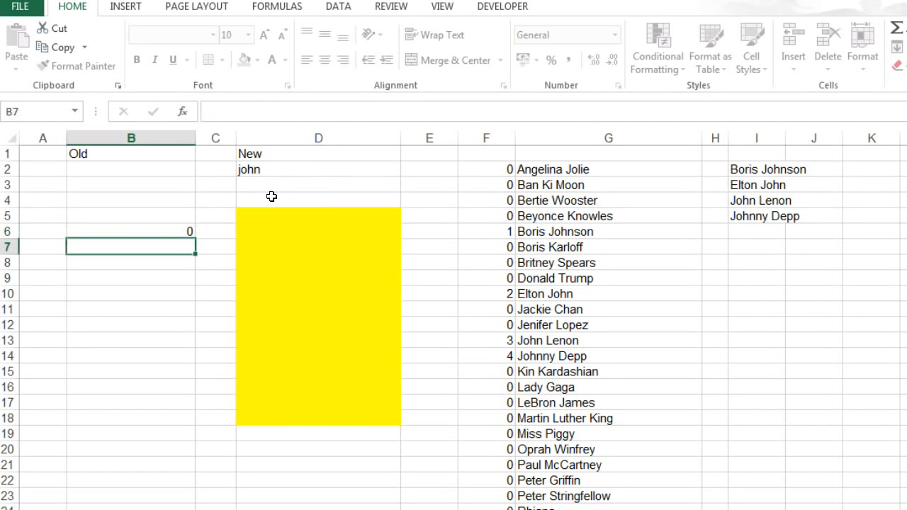
- Enter "hello" in B10, the cell that the CELL formula references
click(118, 293)
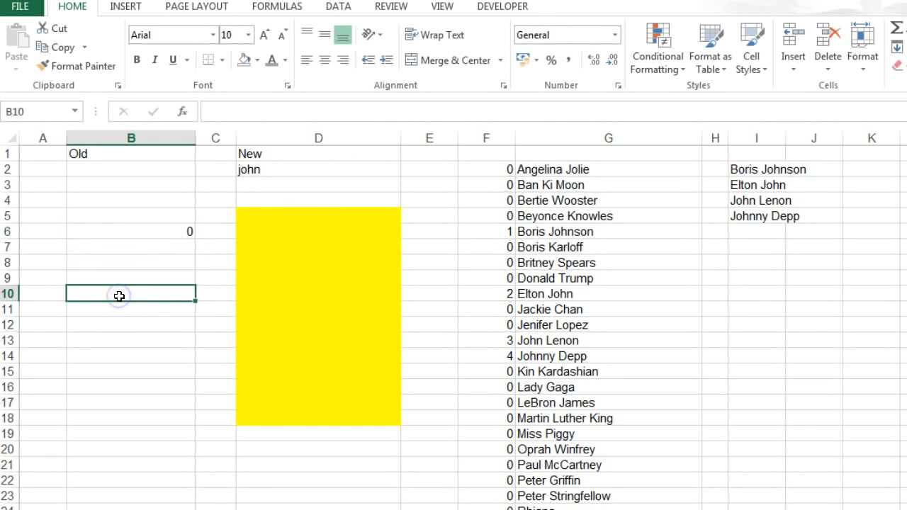
text(hello)
key(Return)
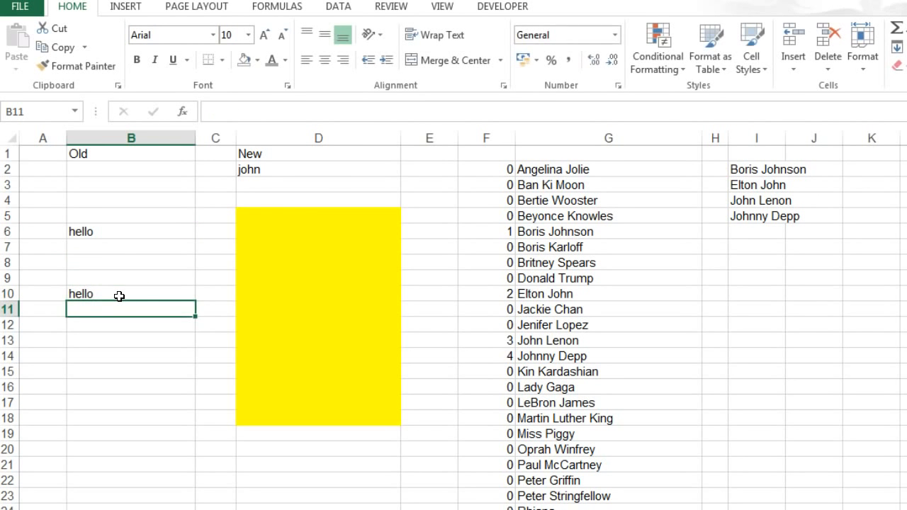
click(118, 294)
- Clear the info type in B6's CELL formula to review the available options, and choose "contents" again
click(118, 230)
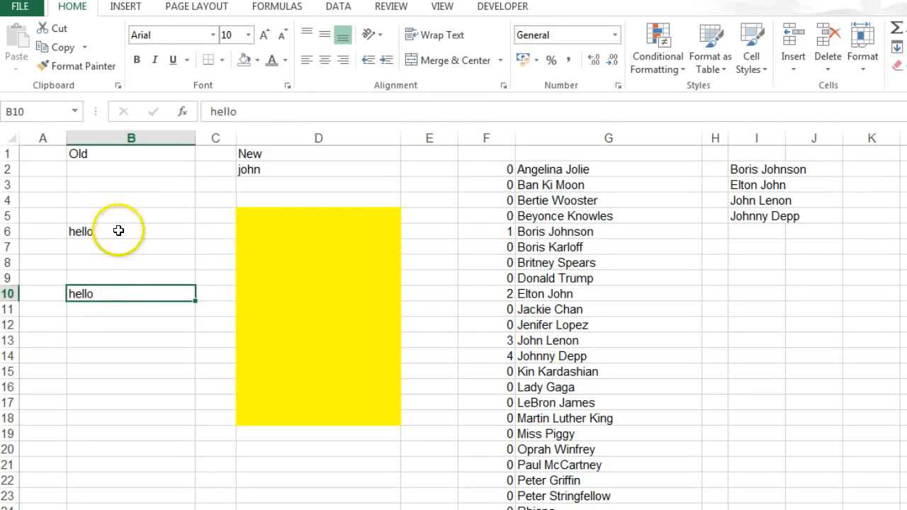
click(267, 112)
double_click(267, 112)
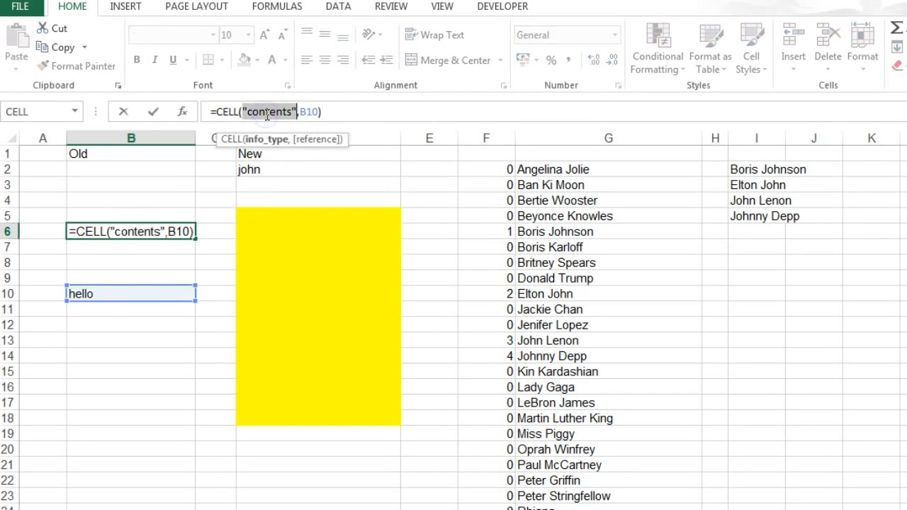
key(BackSpace)
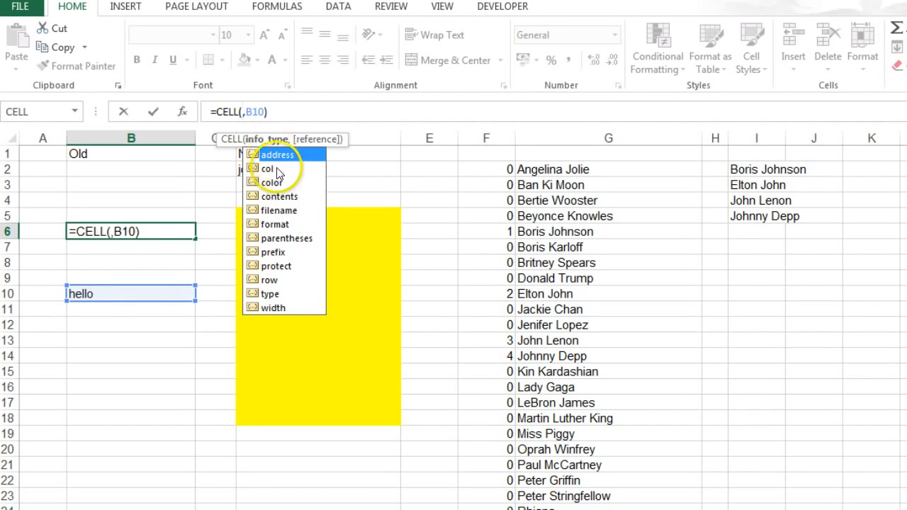
double_click(282, 196)
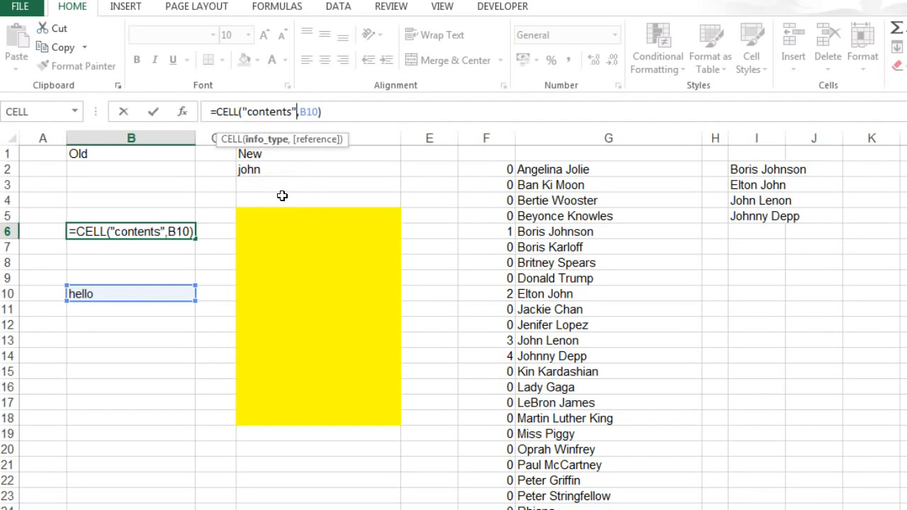
key(Return)
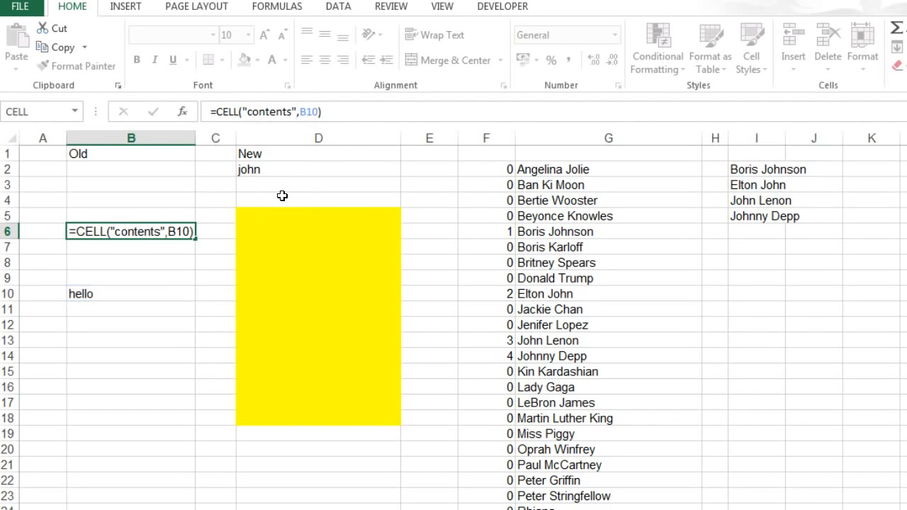
- Remove the B10 reference argument from the formula in B6 so that it reads =CELL("contents")
click(149, 231)
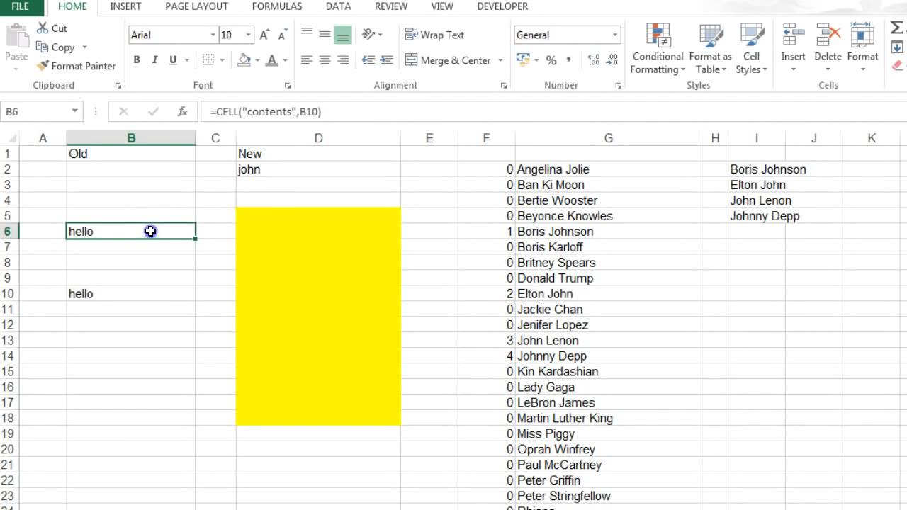
click(315, 111)
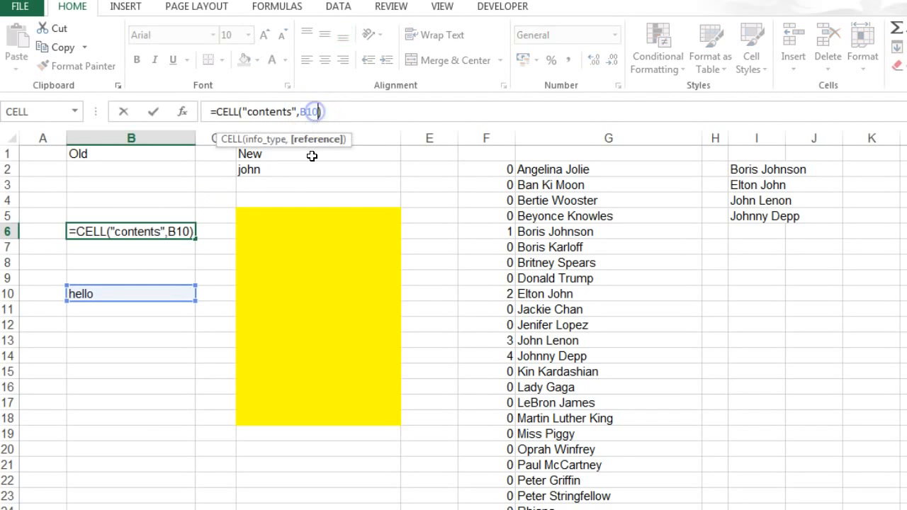
key(BackSpace)
key(BackSpace)
key(BackSpace)
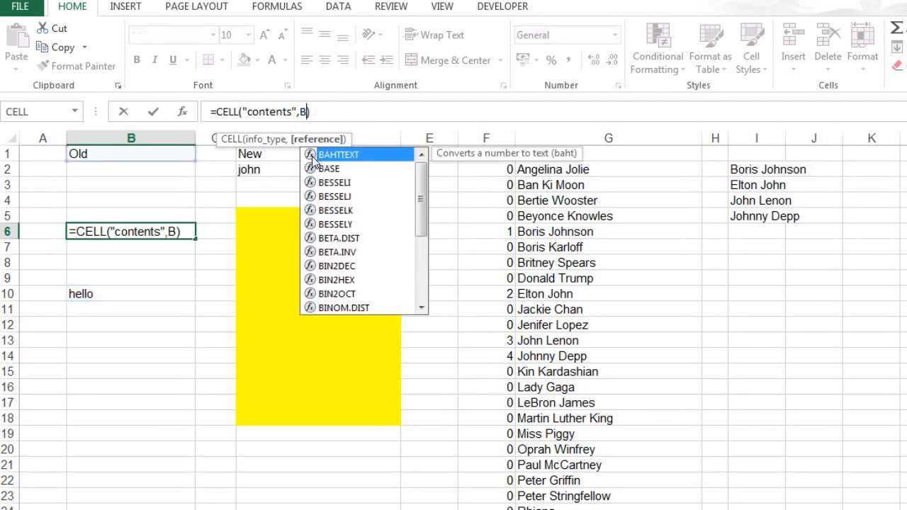
key(BackSpace)
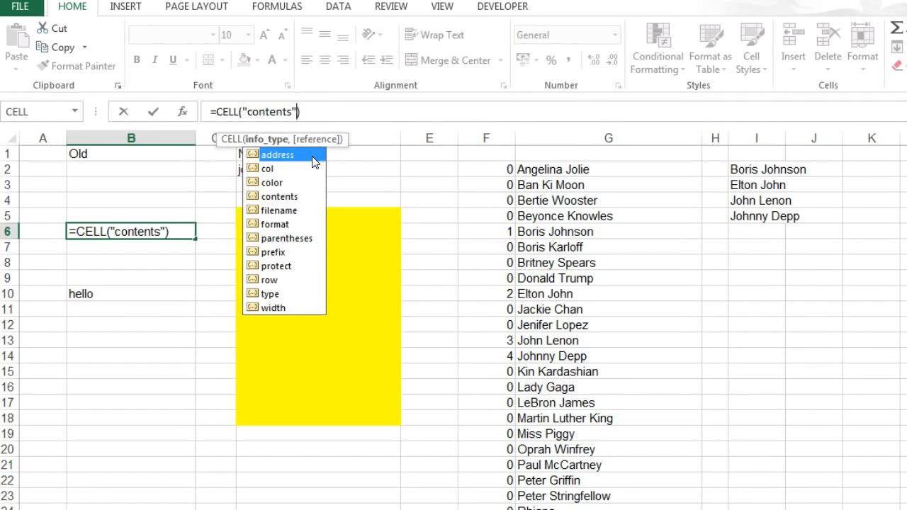
key(Return)
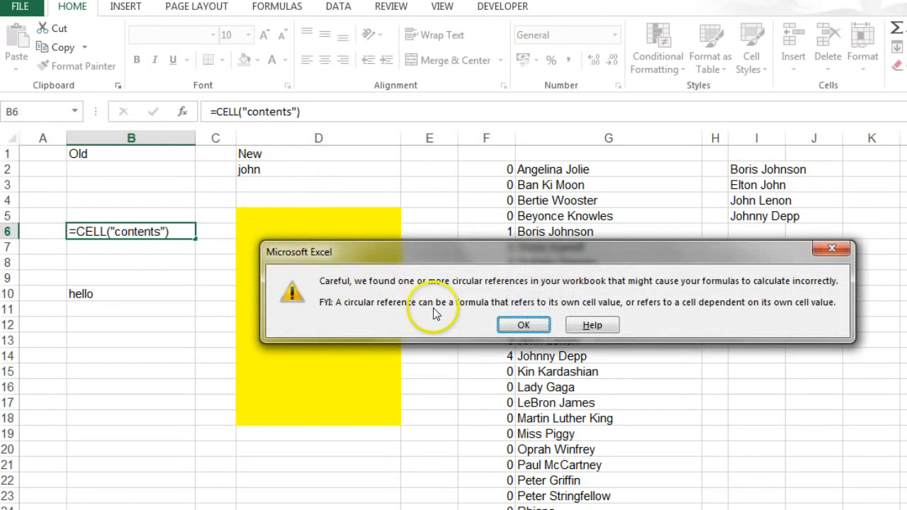
click(504, 325)
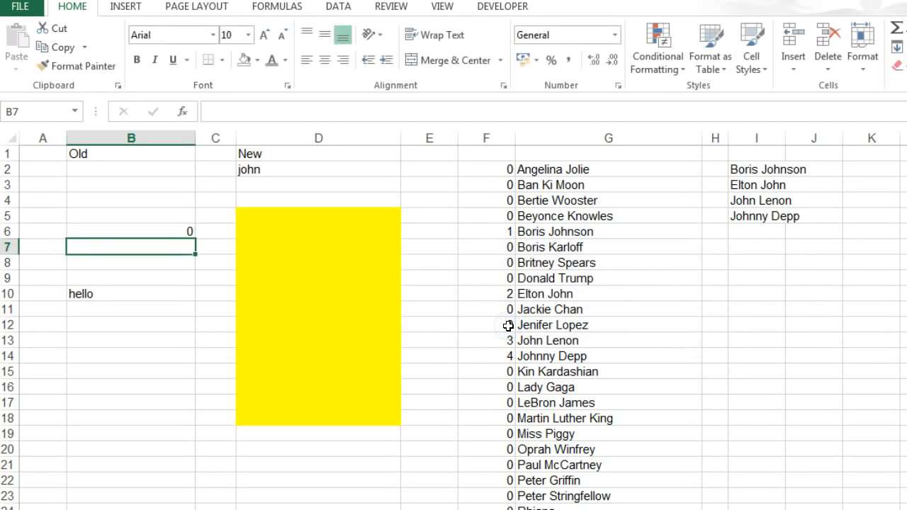
- Enter "w" in B9 and "f" in D22 to test the CELL formula in B6 without a reference
click(149, 274)
text(w)
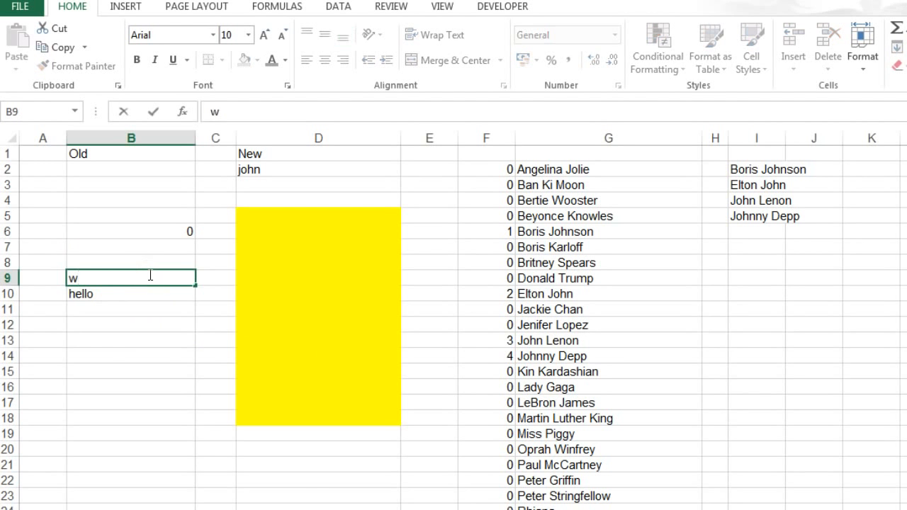
key(Return)
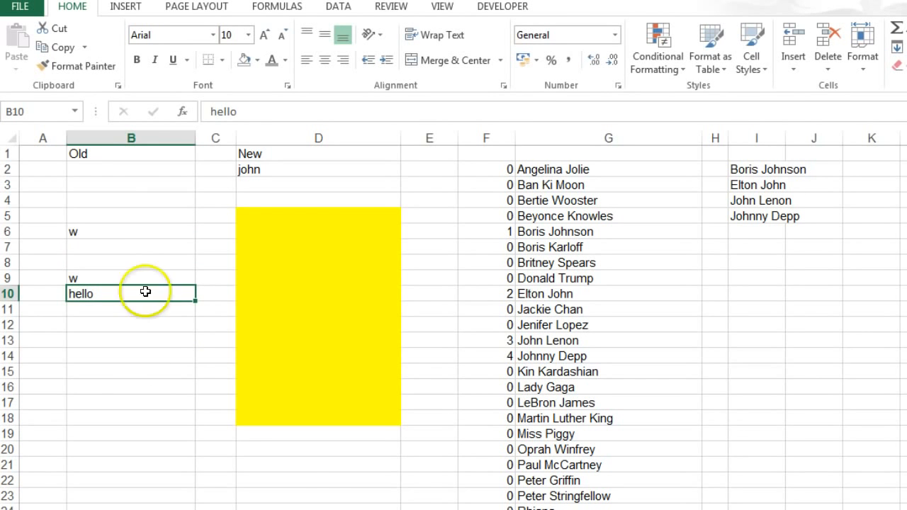
click(315, 479)
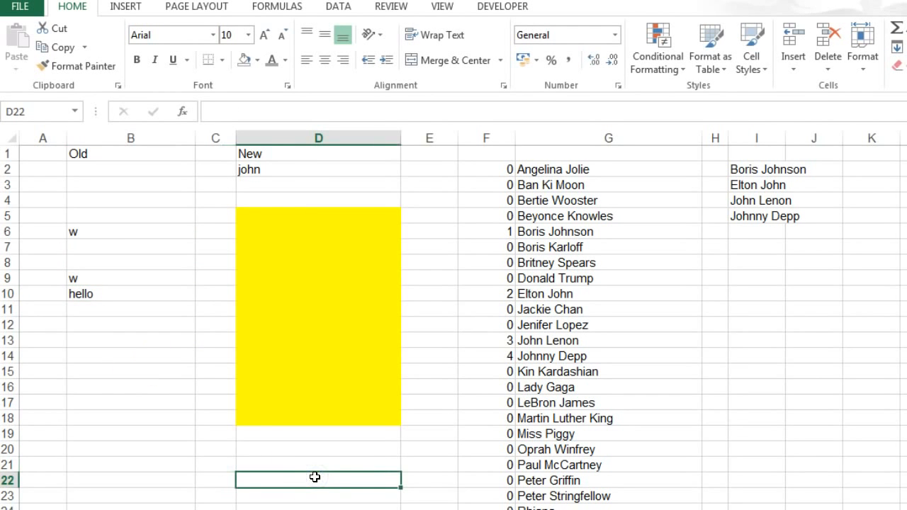
text(f)
key(Return)
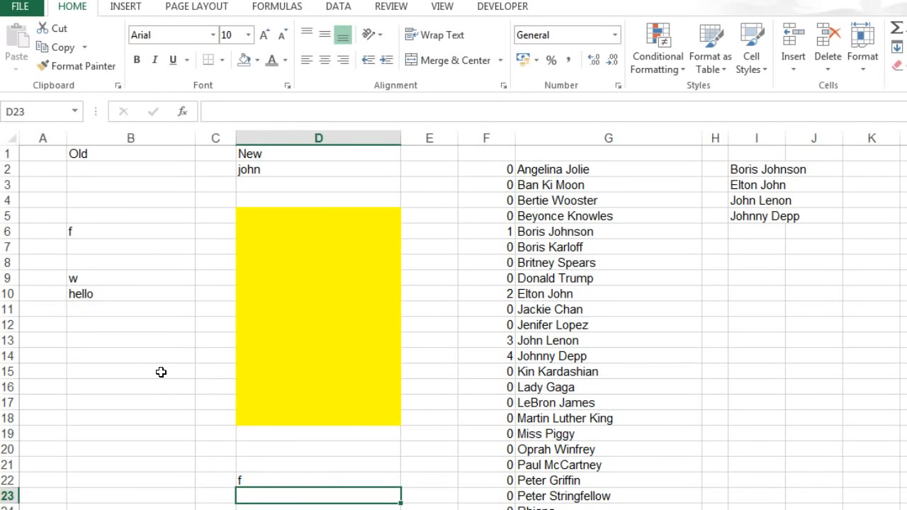
- Enter "tiger" in D21, the cell just above the "f" entry, to test the CELL formula in B6 again
click(256, 481)
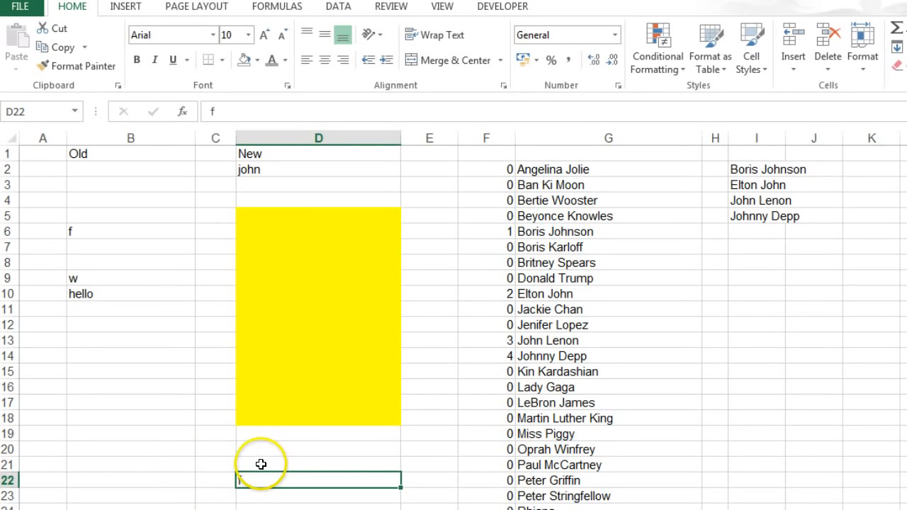
click(261, 464)
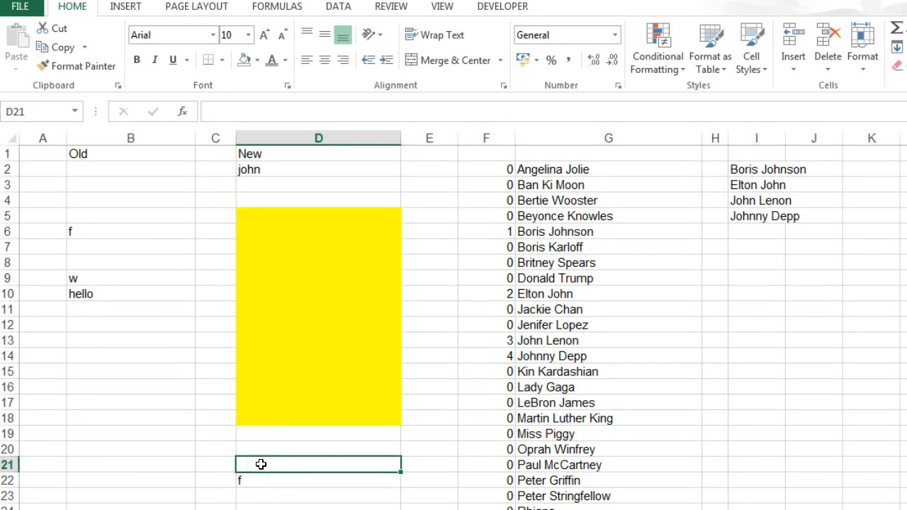
text(tiger)
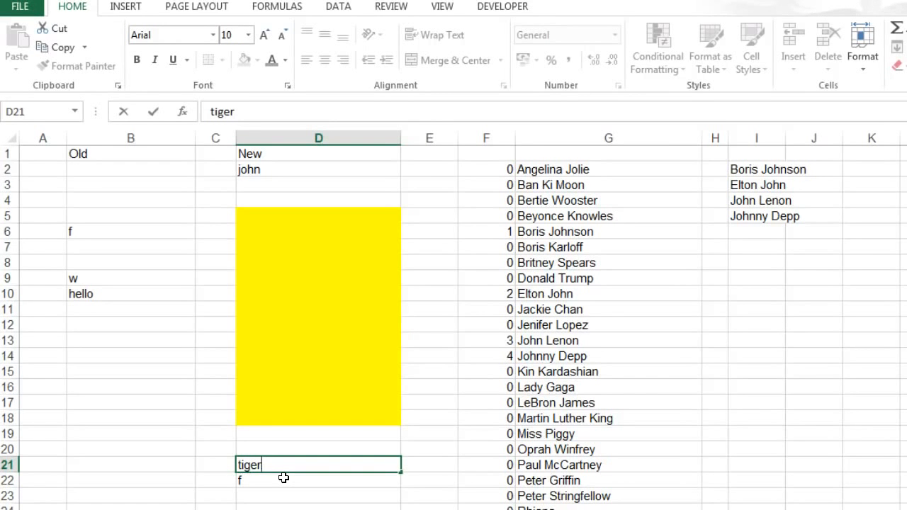
key(Return)
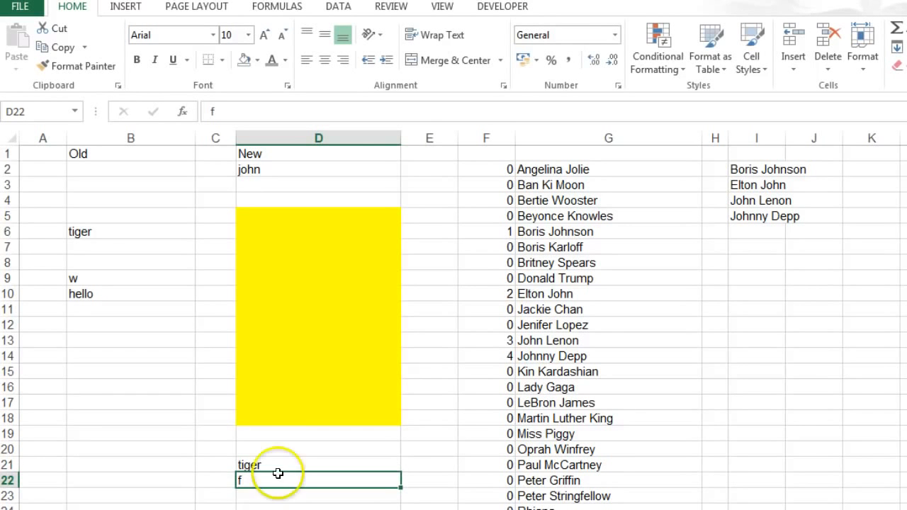
click(270, 466)
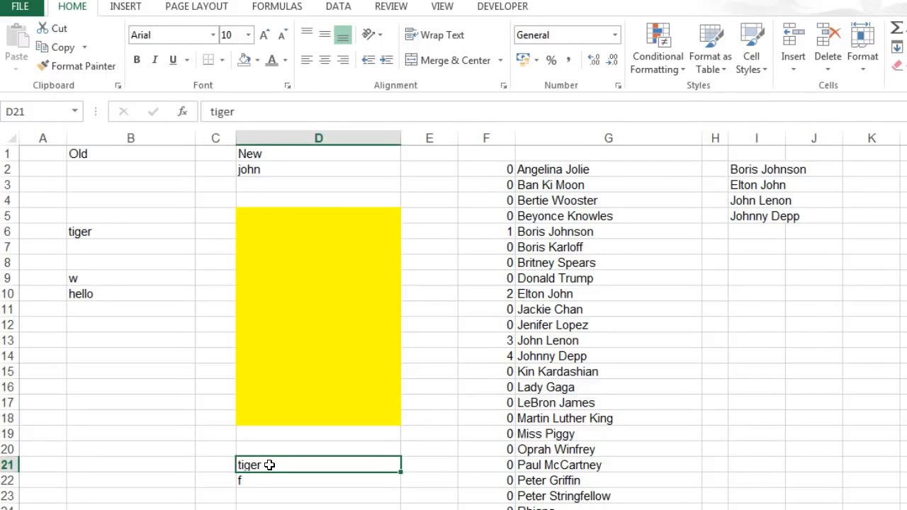
- Review F2's formula that searches for D2, and replace the text in D2 with =CELL("contents"), accepting the circular reference
click(286, 172)
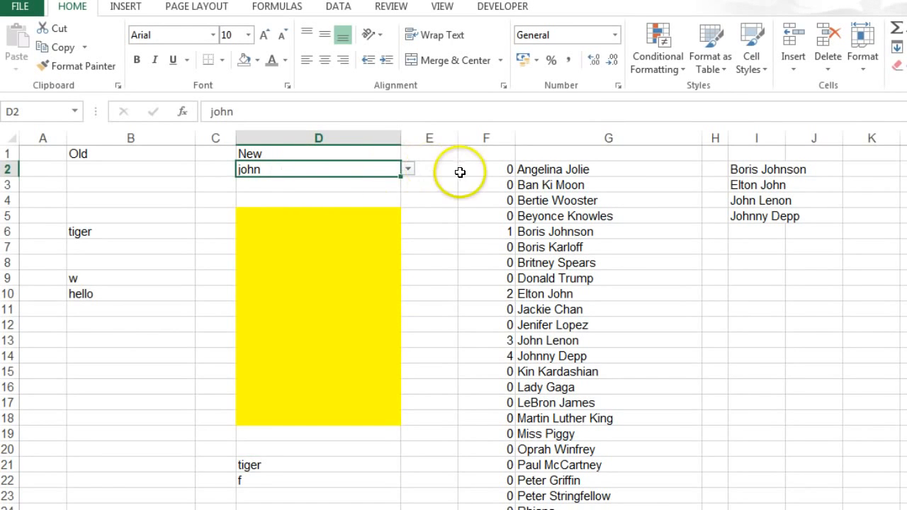
click(486, 172)
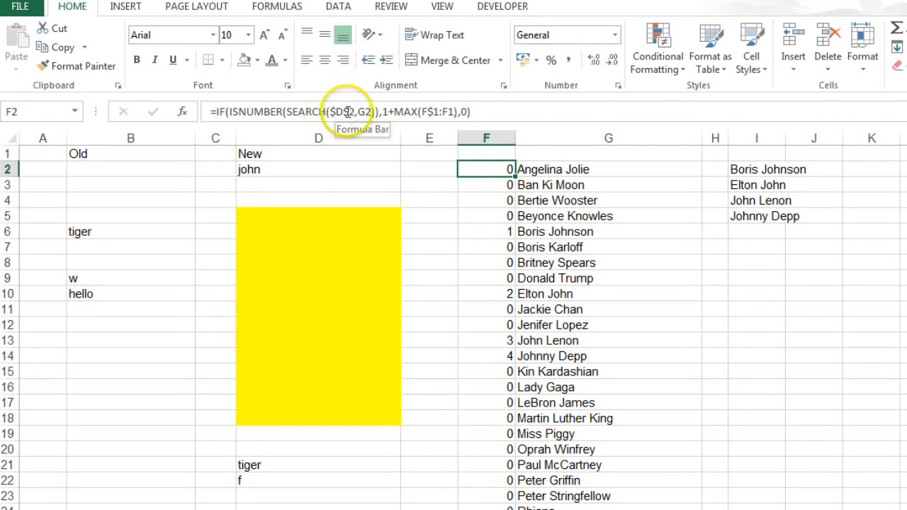
click(281, 169)
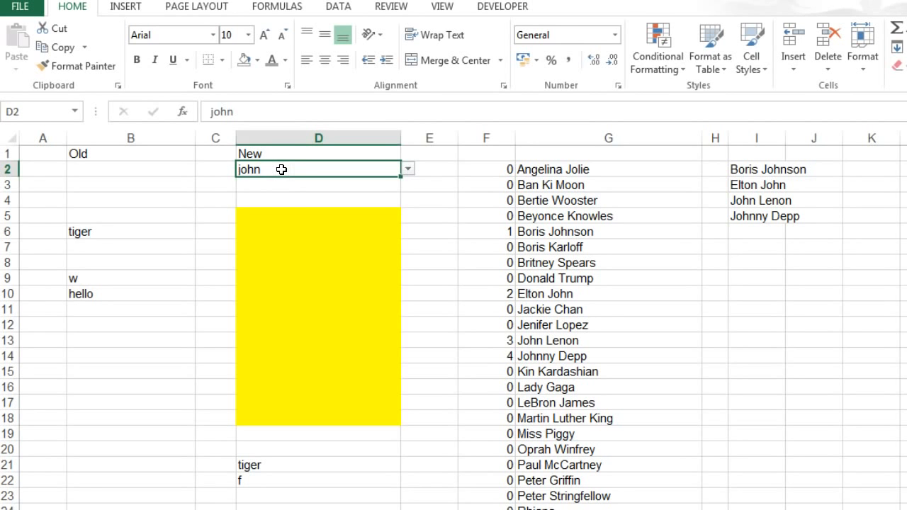
text(=c)
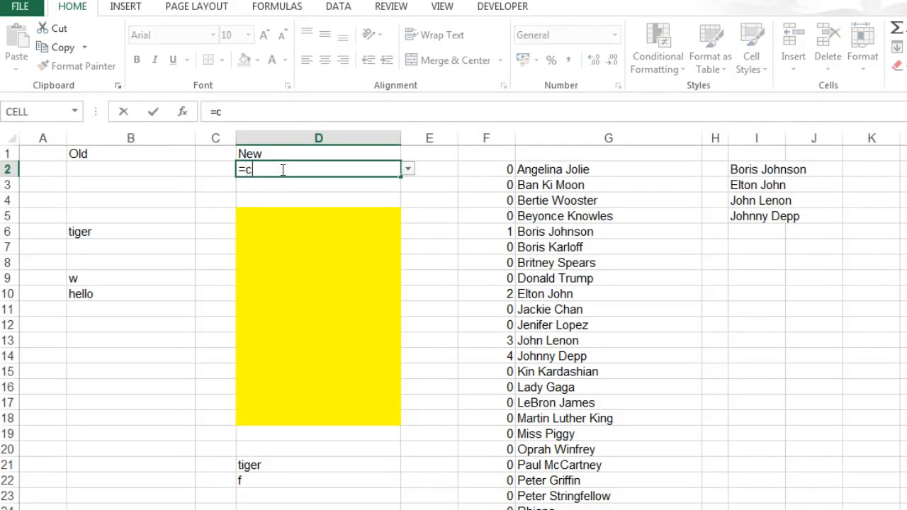
text(el()
key(BackSpace)
key(BackSpace)
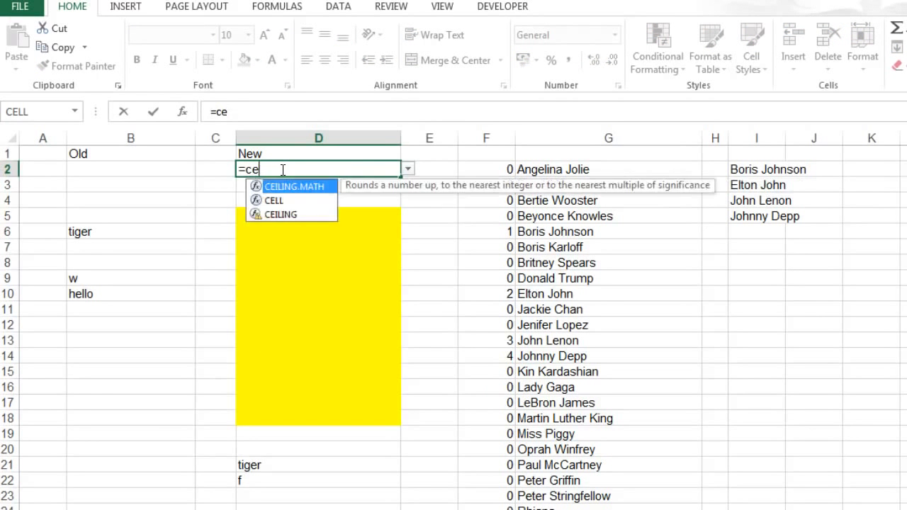
text(ll)
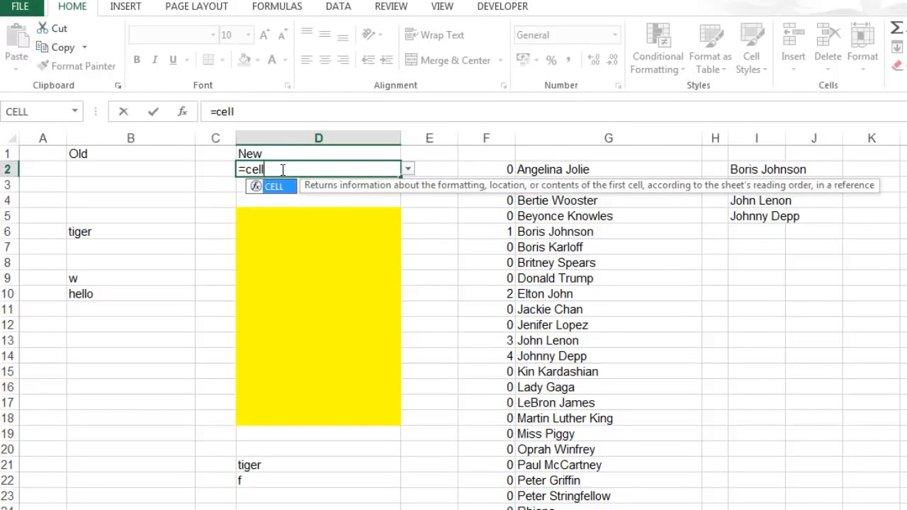
text(()
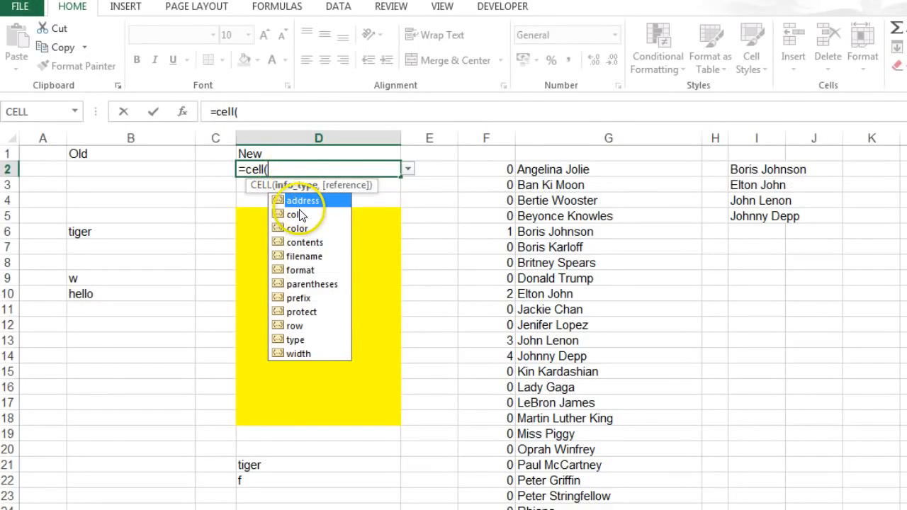
double_click(304, 241)
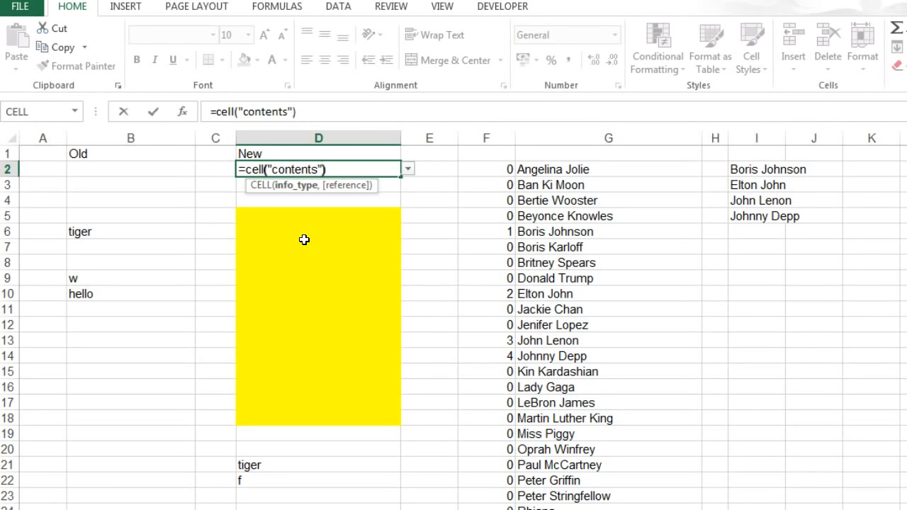
key(Return)
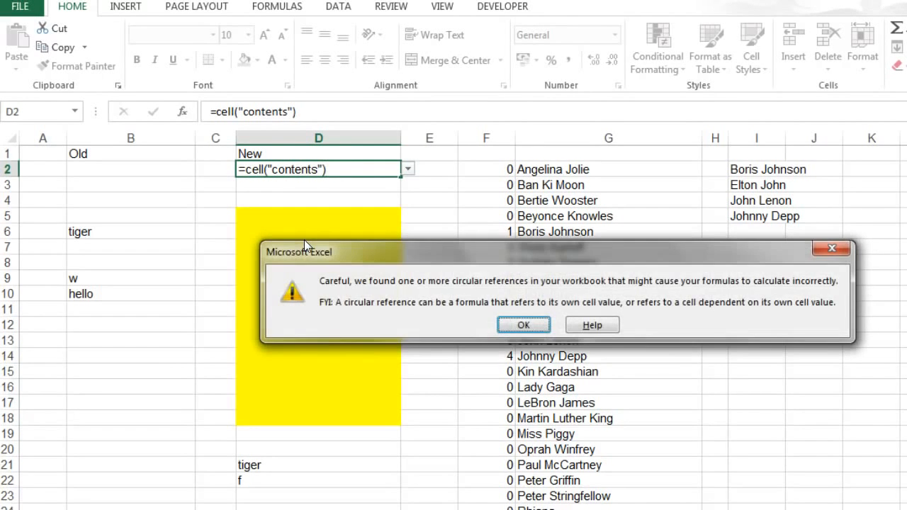
click(524, 325)
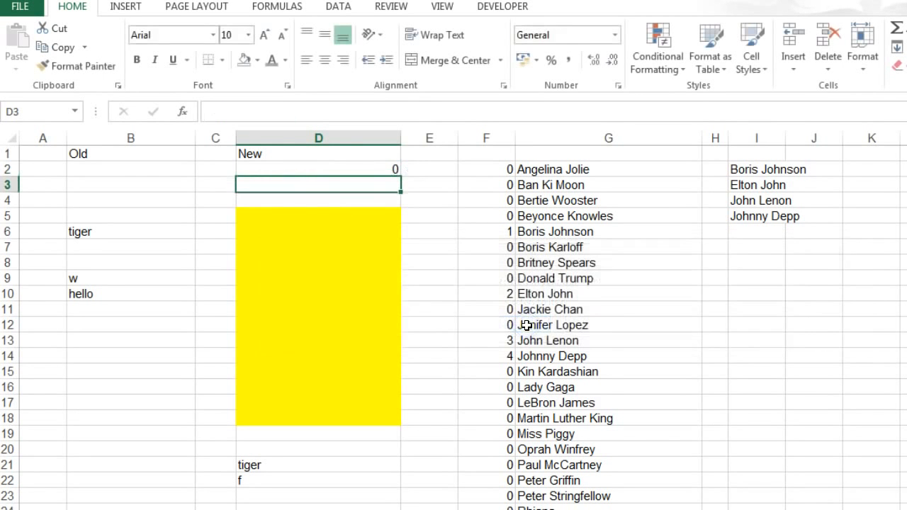
- Enter "w" in D5, the first yellow cell, and check the CELL formula in D2
click(333, 217)
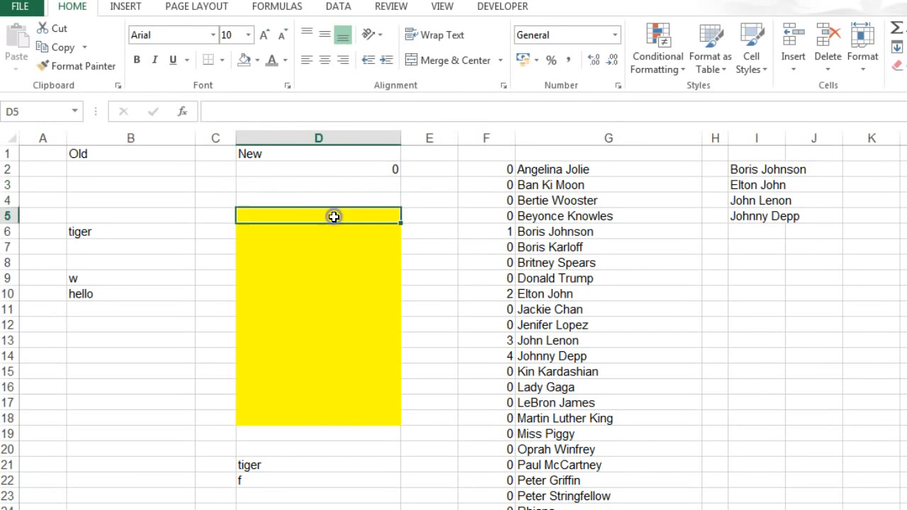
text(w)
click(348, 220)
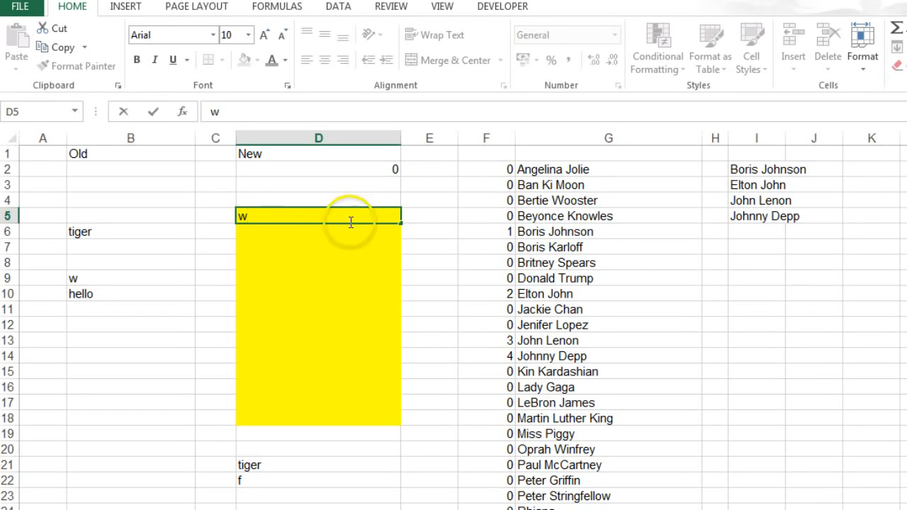
click(355, 228)
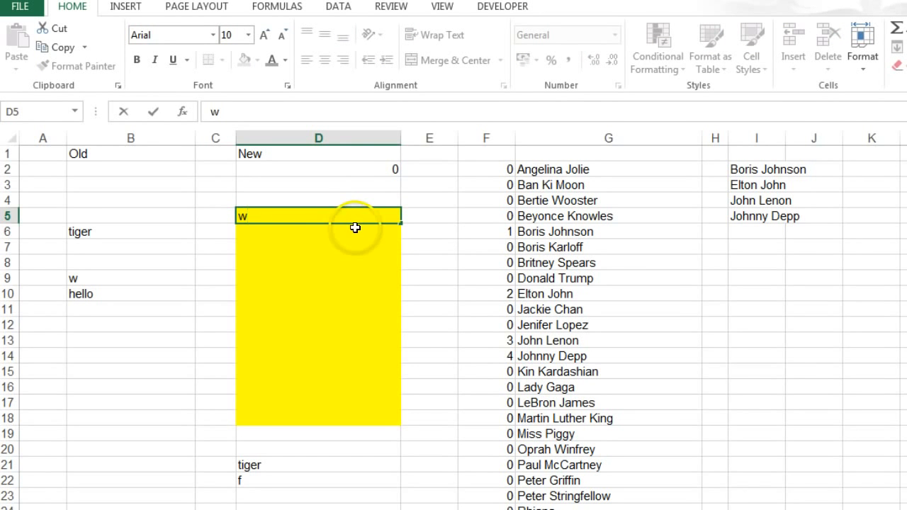
click(319, 166)
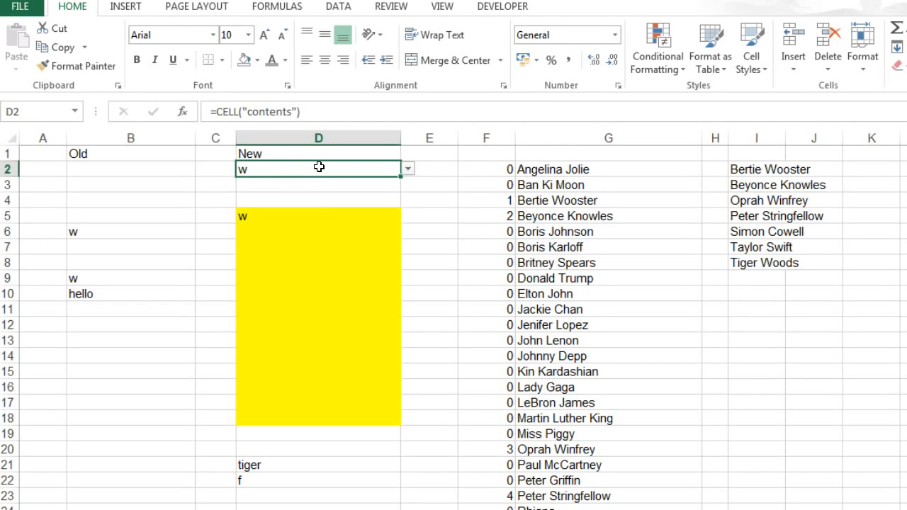
- Replace the entry in D5 with "tiger" and check D2 again
click(288, 217)
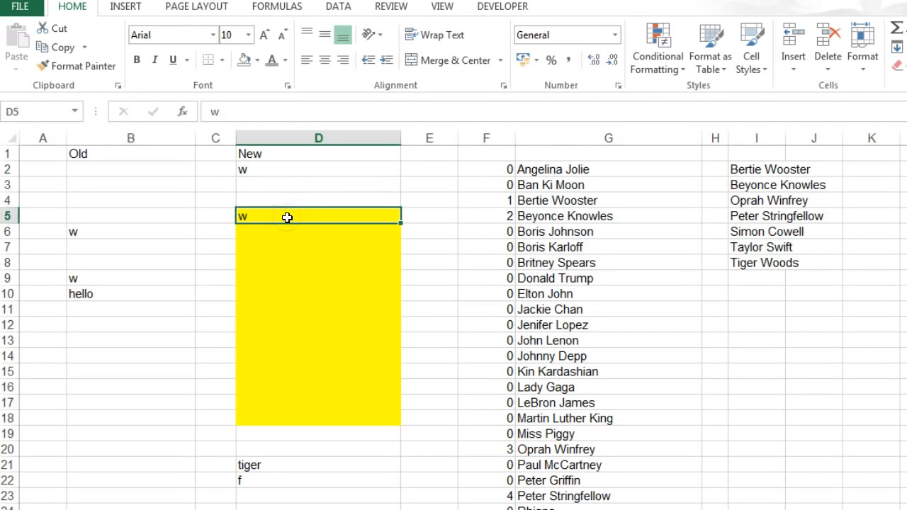
text(tiger)
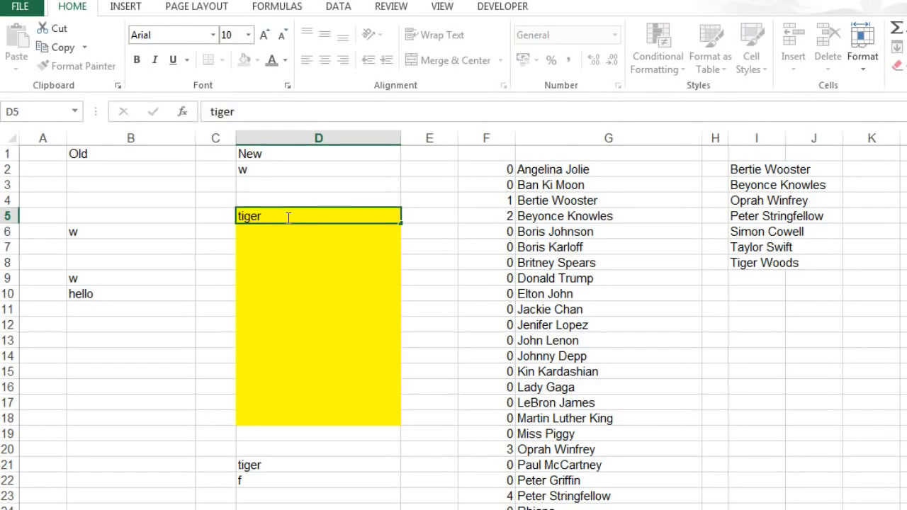
key(Return)
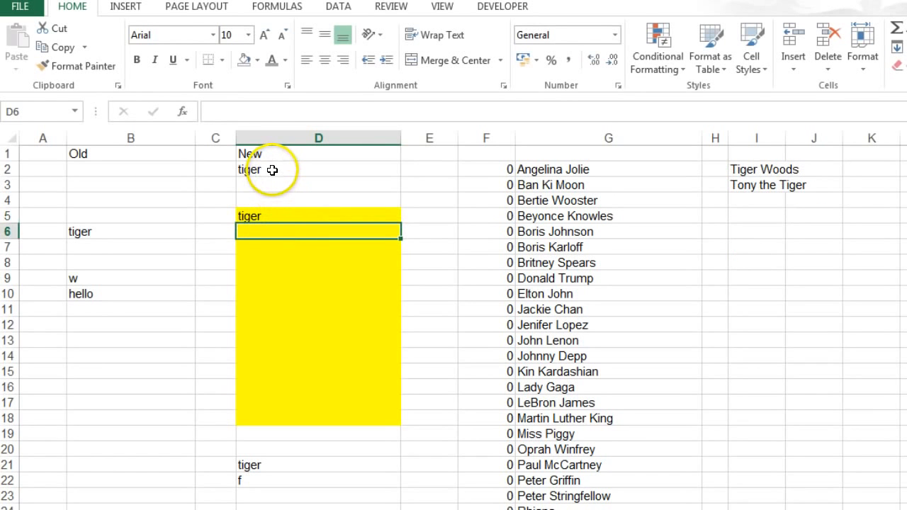
click(272, 170)
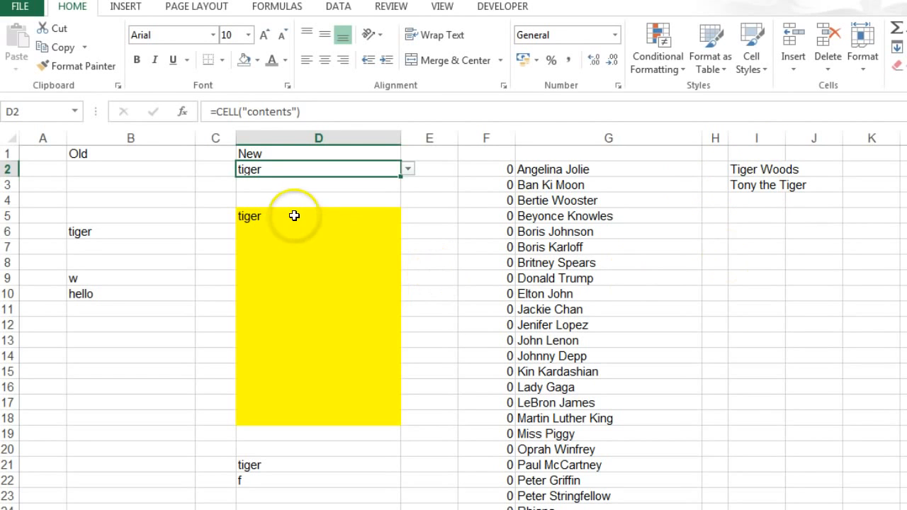
- Set up data validation for the yellow range D5:D18, allowing values from a List
drag(294, 215, 293, 417)
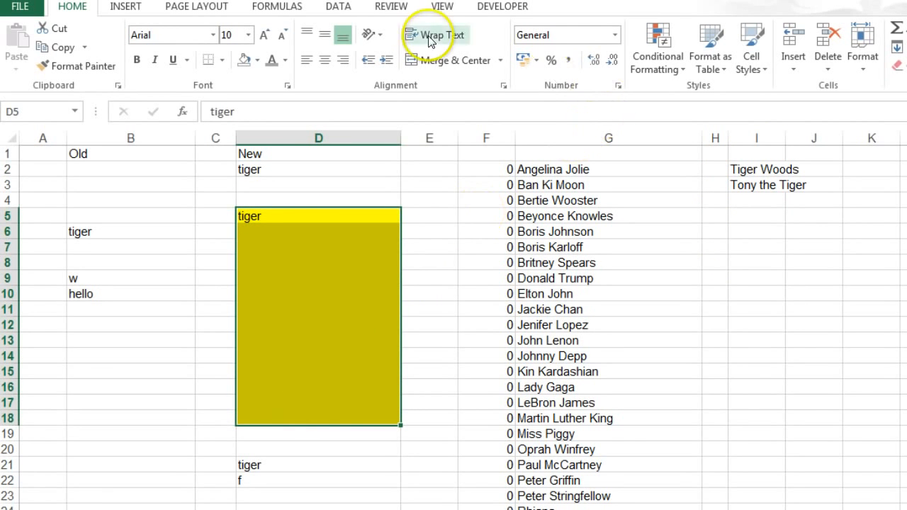
click(336, 7)
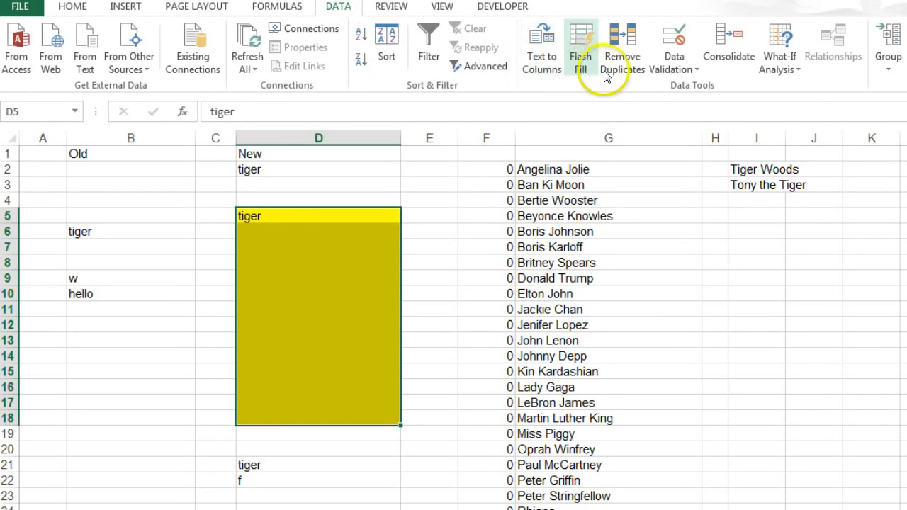
click(673, 63)
click(674, 86)
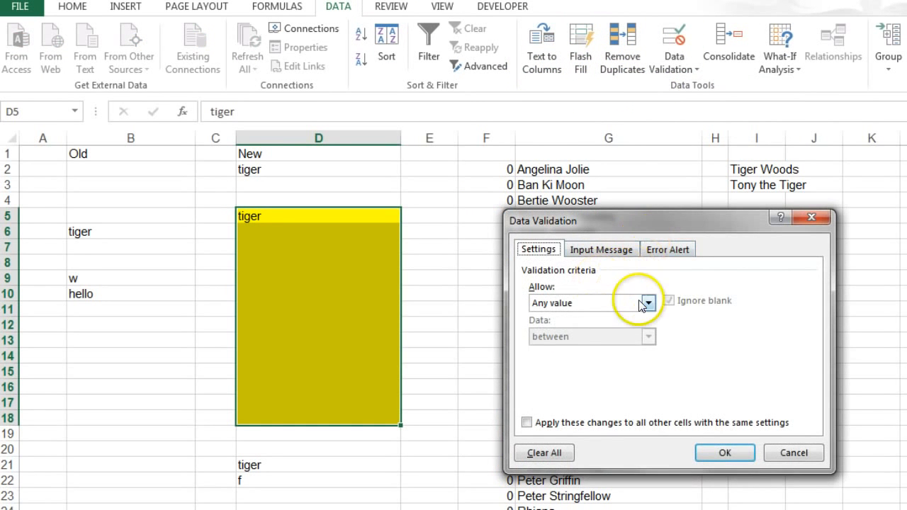
click(647, 302)
click(583, 349)
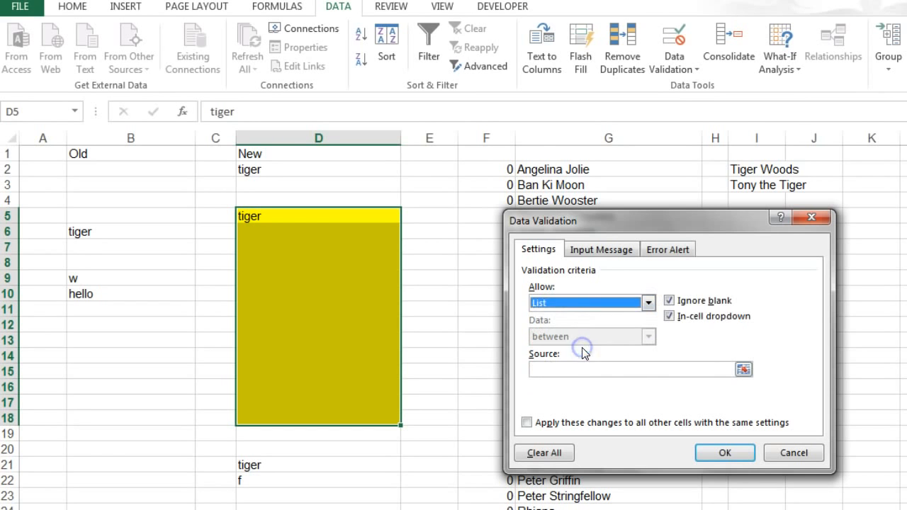
- Set the validation list's source to =$I$2:$I$11 and apply it to the yellow cells
click(552, 368)
drag(663, 220, 522, 178)
drag(755, 170, 760, 309)
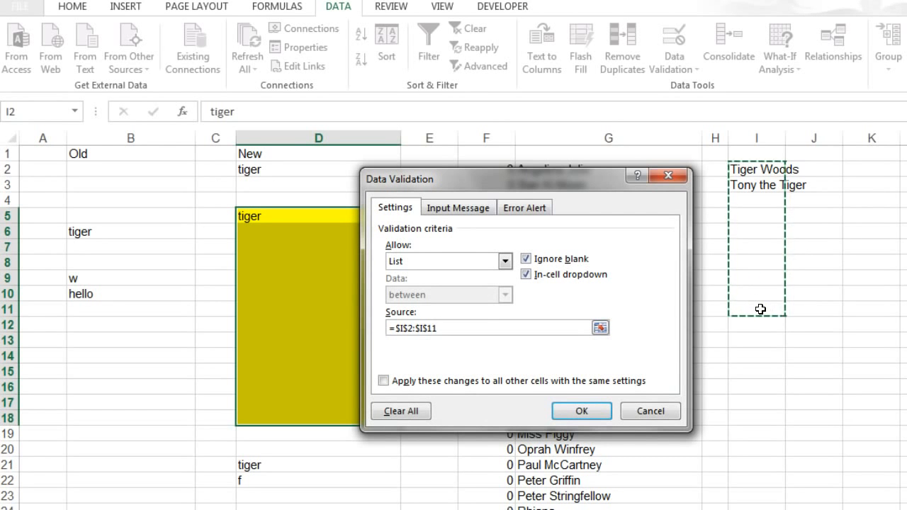
click(587, 418)
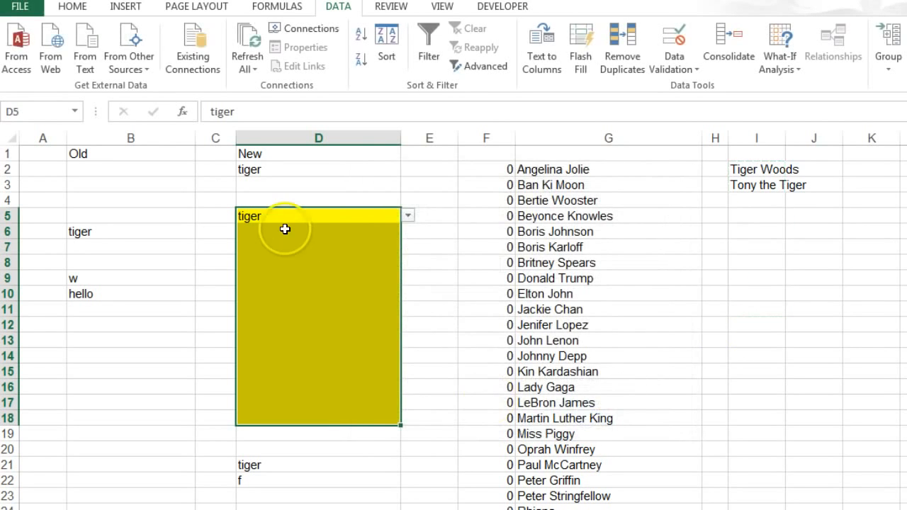
- Enter "john" in D5 and open that cell's drop-down list of matching names
click(277, 214)
text(j)
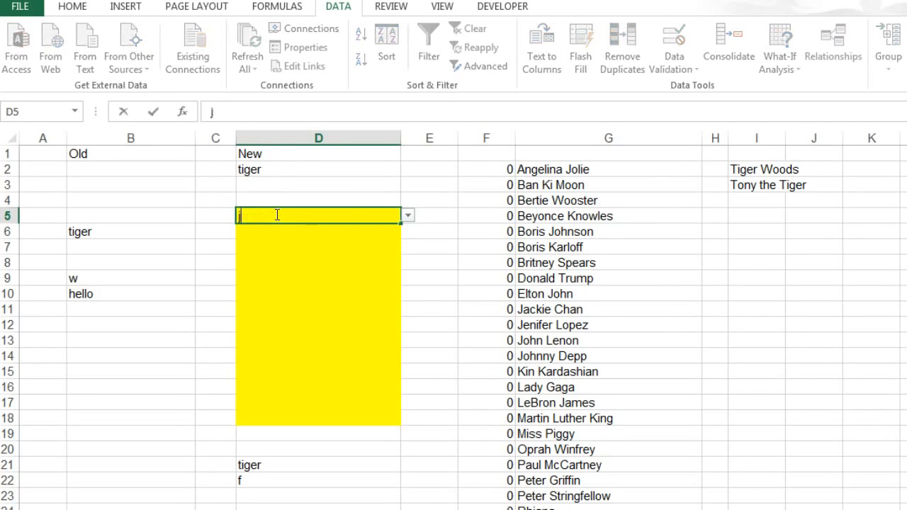
text(u)
key(BackSpace)
text(ohn)
click(408, 215)
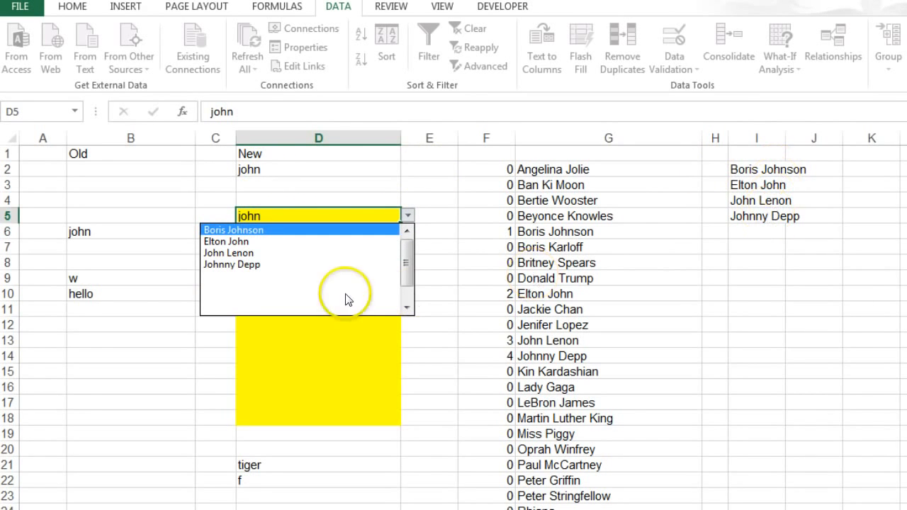
- Choose Elton John from the open list for D5, and search "chan" in D6 to choose Jackie Chan
click(265, 242)
click(264, 237)
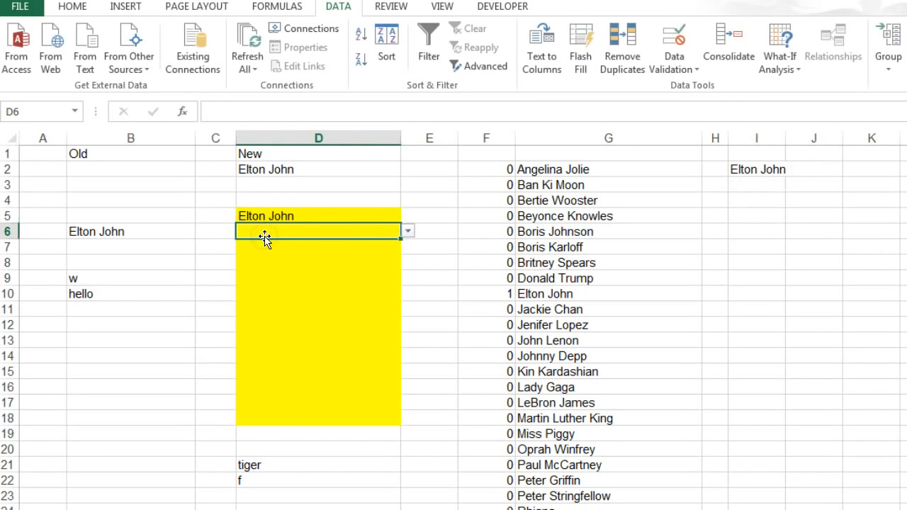
text(chan)
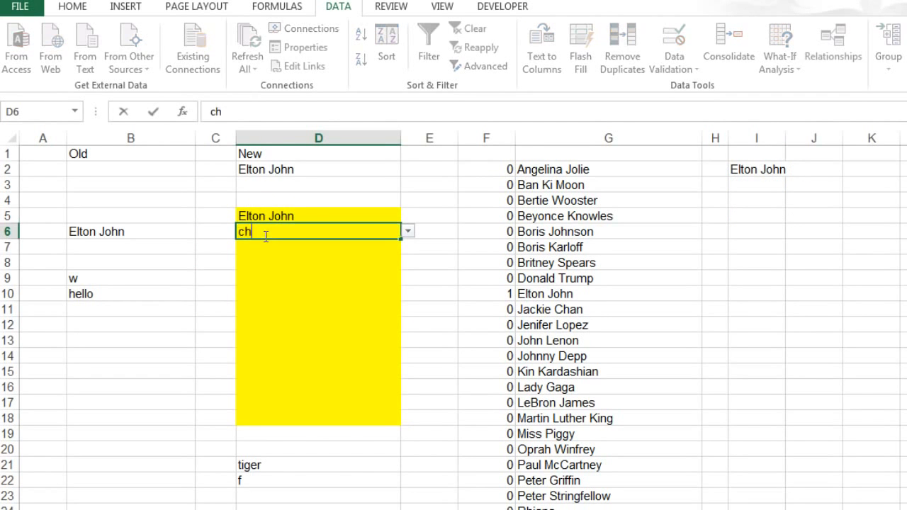
click(408, 231)
click(322, 245)
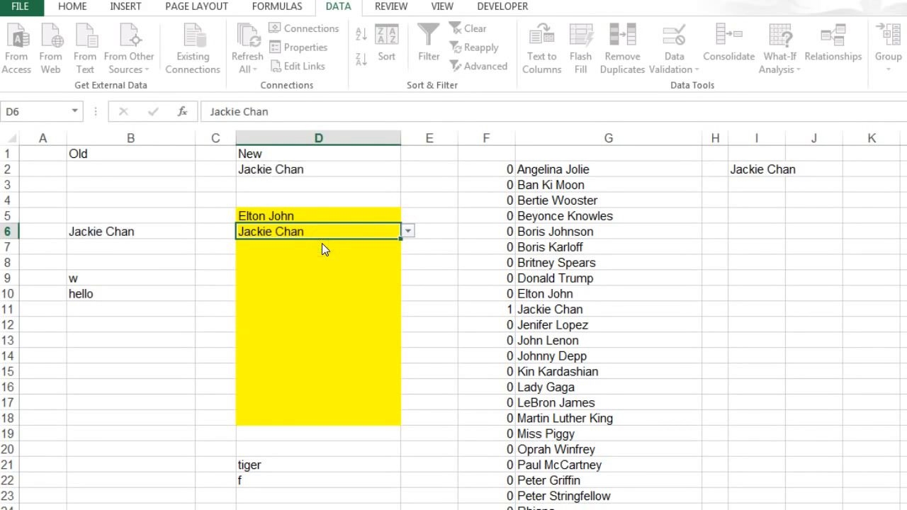
click(322, 246)
click(314, 276)
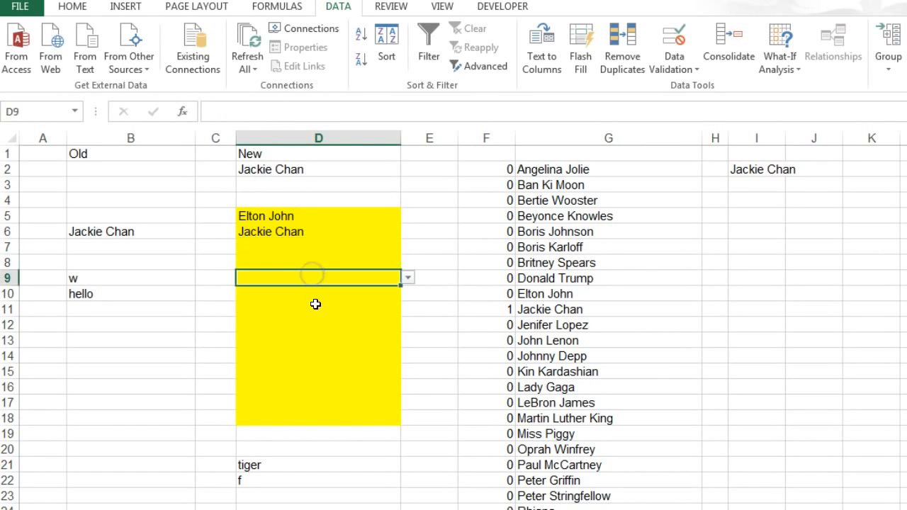
click(315, 309)
click(315, 339)
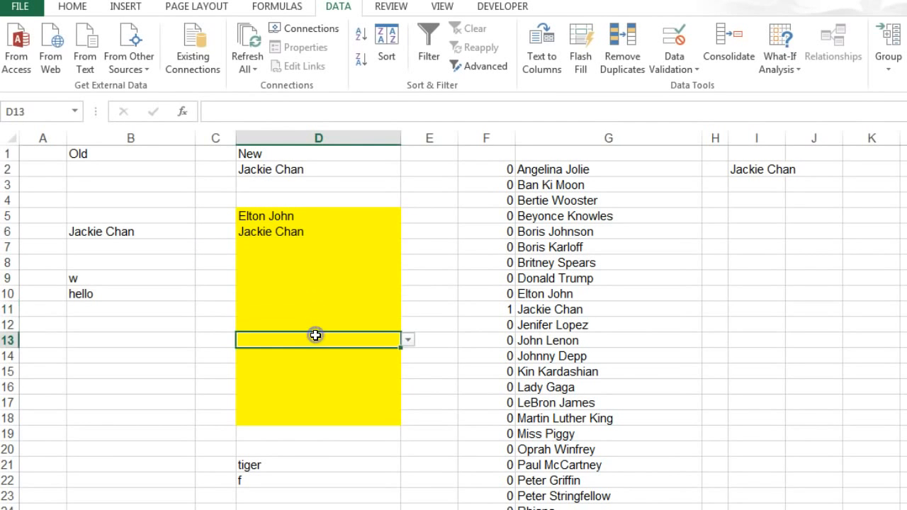
- Enter "tiger" in D7 as the search term and choose Tiger Woods from that cell's drop-down list
click(293, 243)
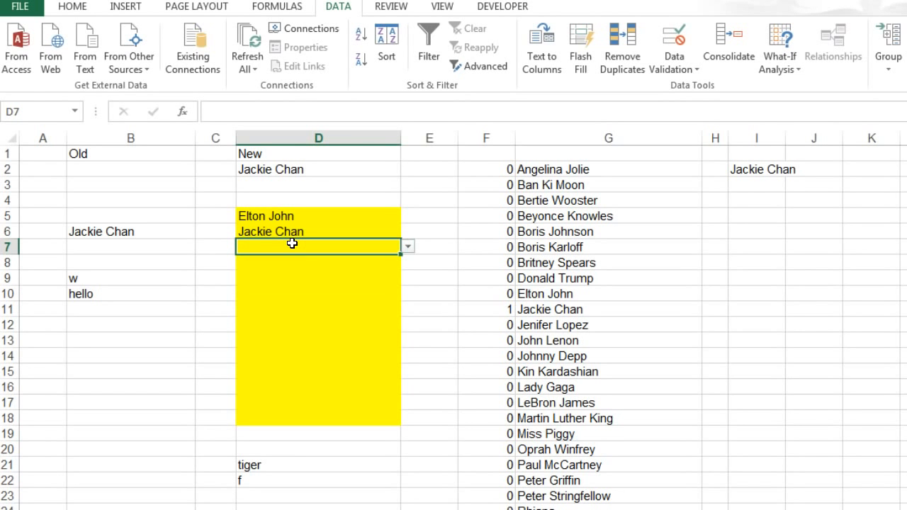
text(tiger)
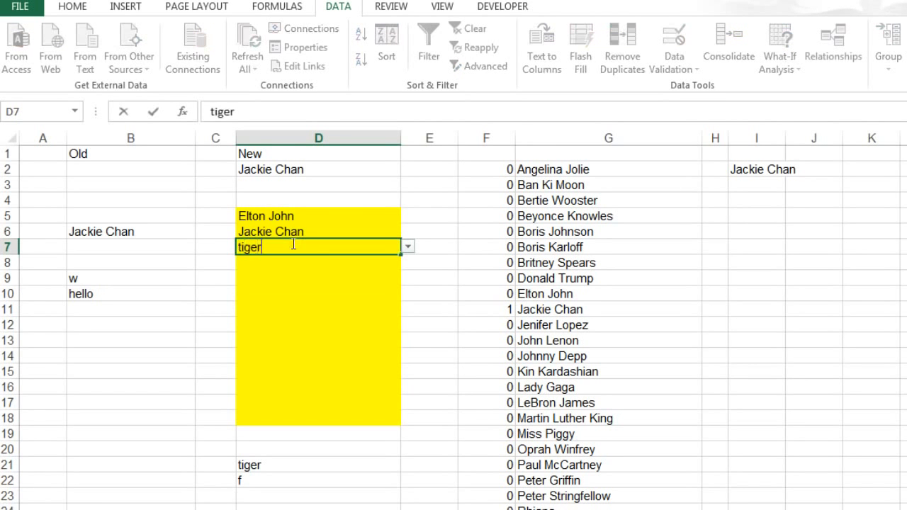
click(408, 248)
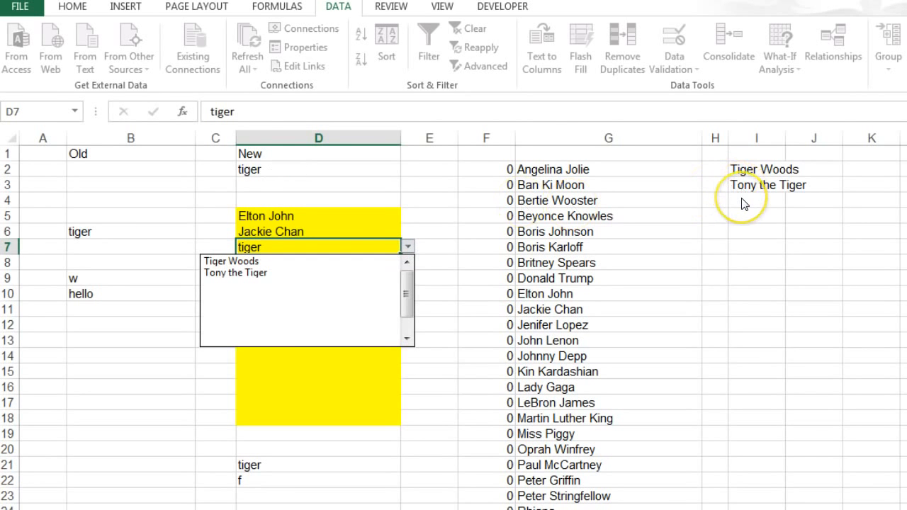
click(283, 260)
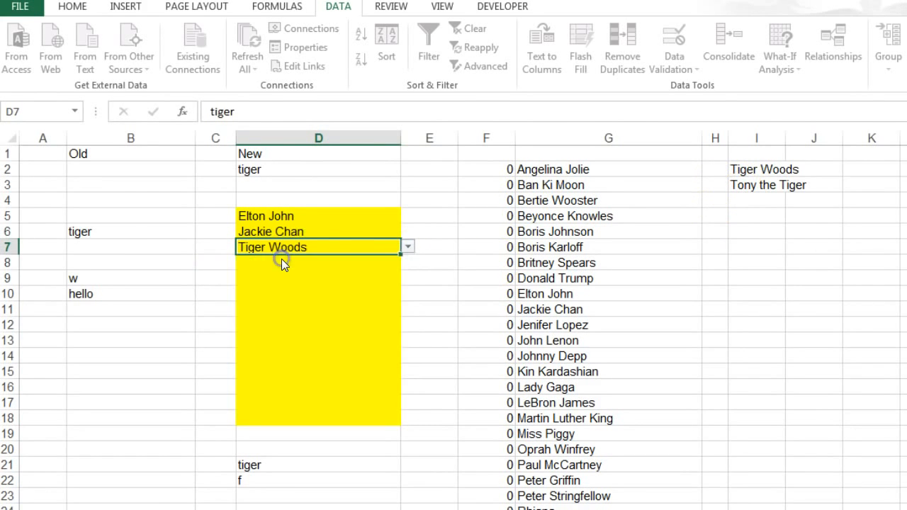
- Check what the drop-down list in the empty cell D8 offers without a search term, and close it
click(358, 263)
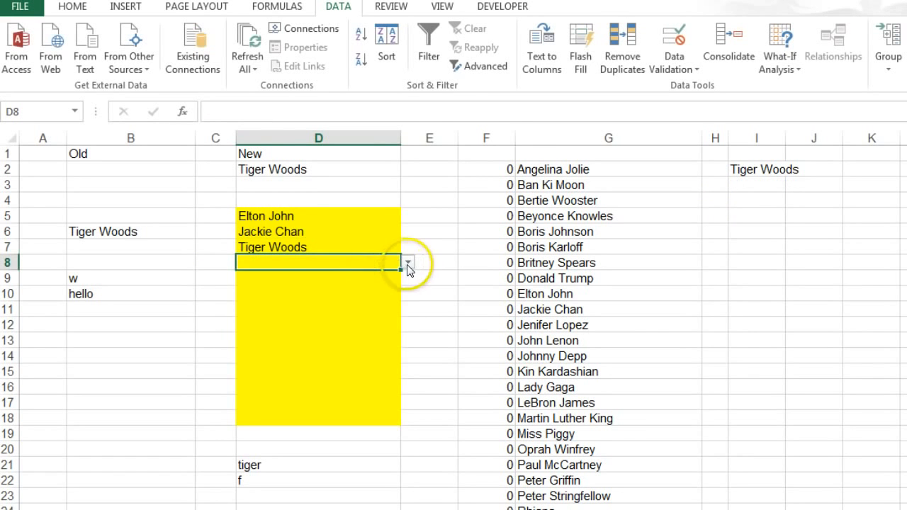
click(408, 263)
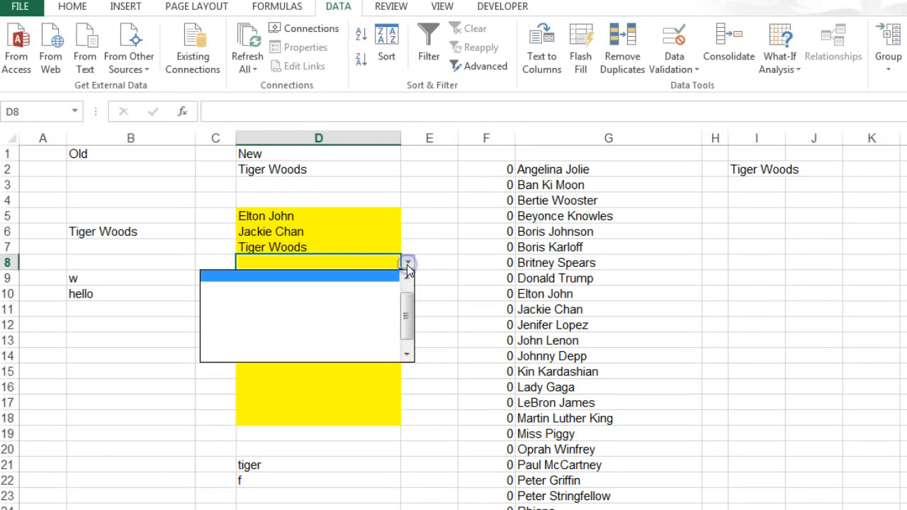
click(322, 263)
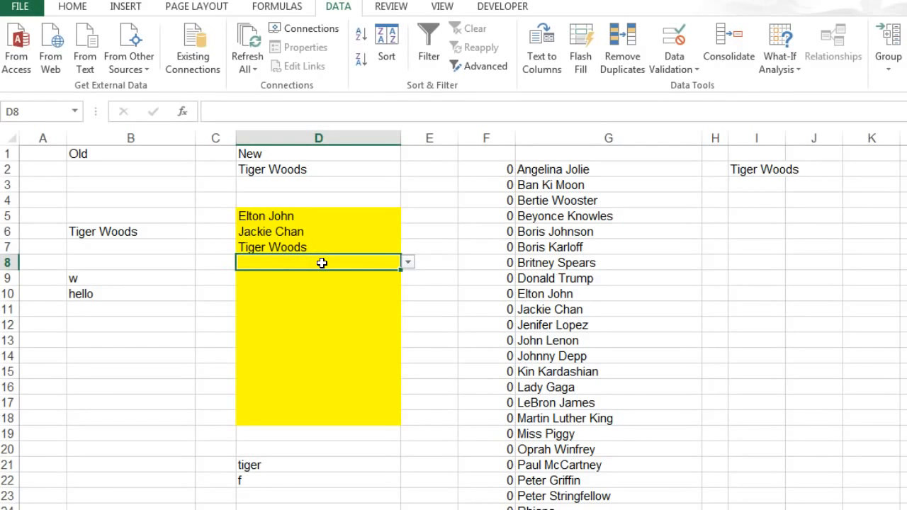
- Give D8's data validation an input message with the title "Type part of the name"
click(685, 68)
click(688, 87)
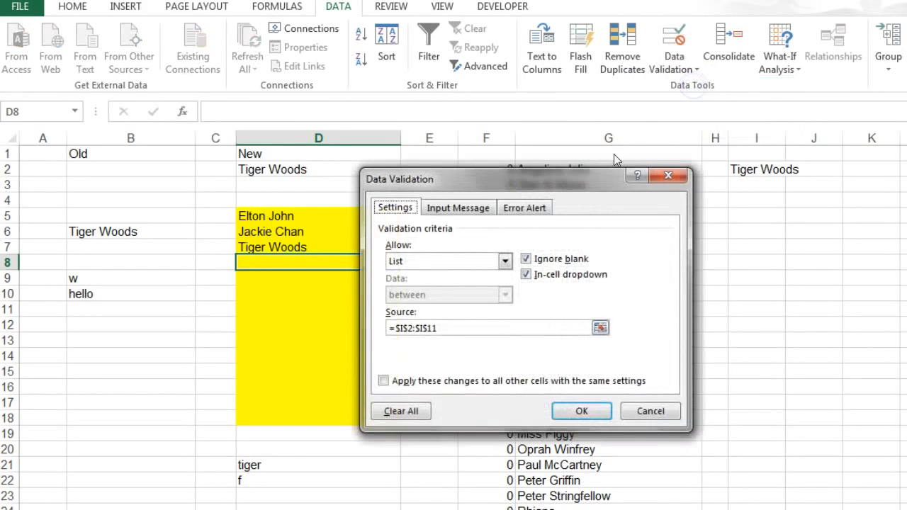
click(453, 207)
click(400, 282)
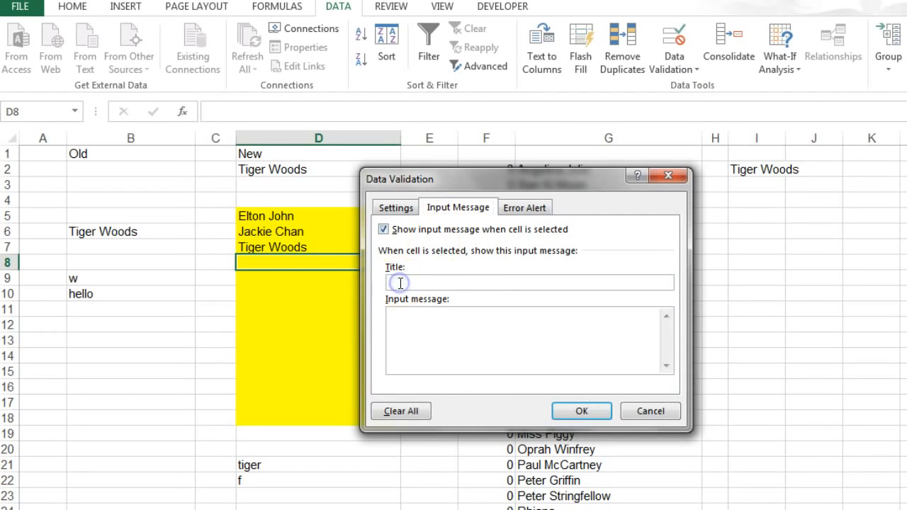
text(Type part of the name)
- Set the input message text to "Then use the dropdown handle" and apply the validation to D8
click(393, 315)
text(Then use the dropdown han)
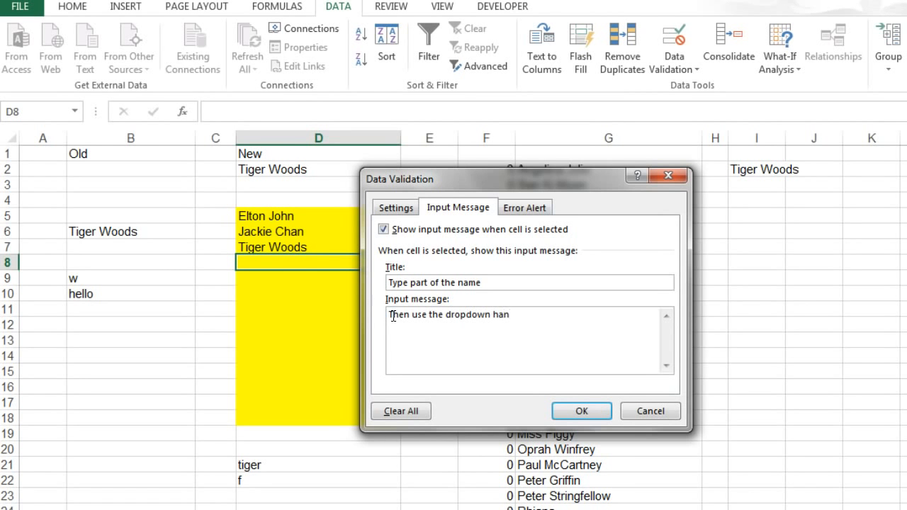
text(dle)
click(571, 413)
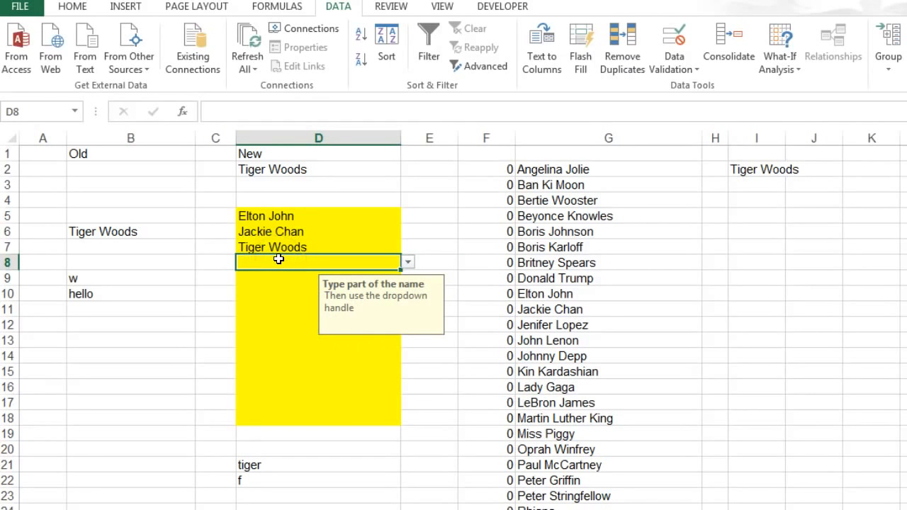
- Search "trump" in D8 and pick the blank entry below Donald Trump from the drop-down list
text(tri)
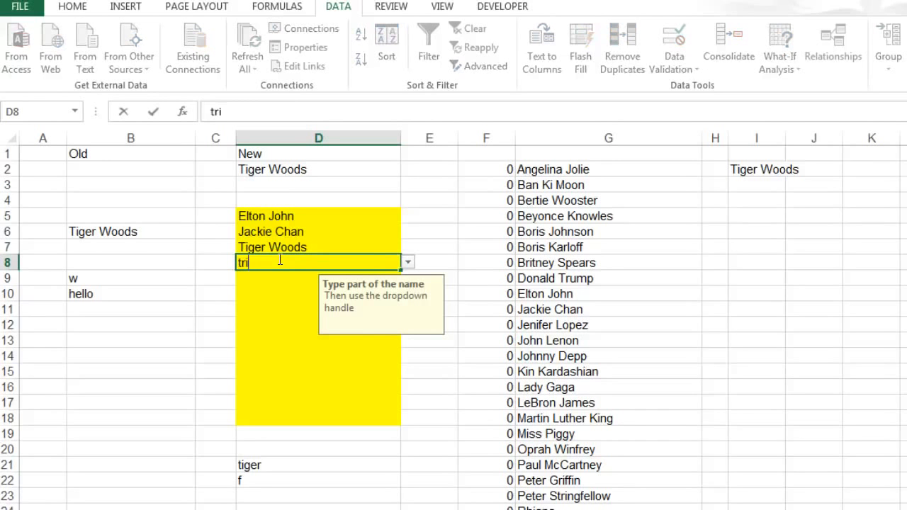
text(ump)
click(409, 262)
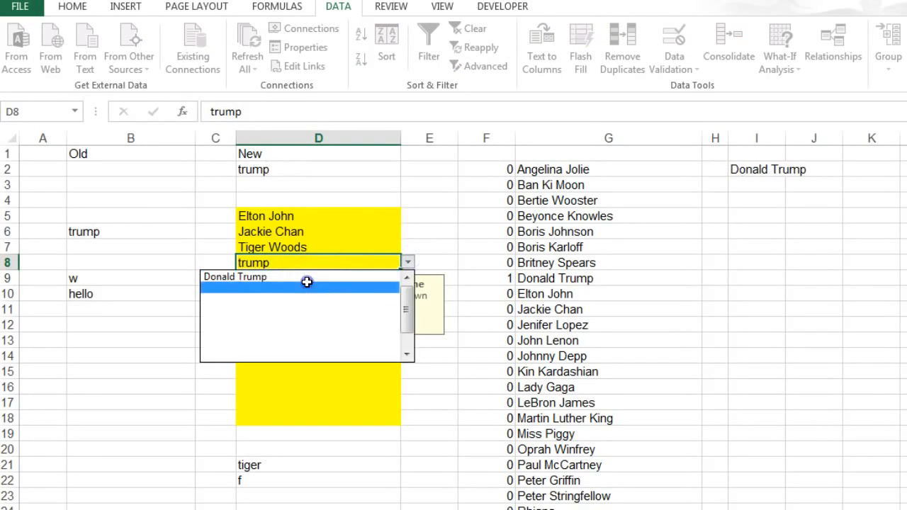
click(307, 282)
- Choose Angelina Jolie from the drop-down list in D8
click(409, 262)
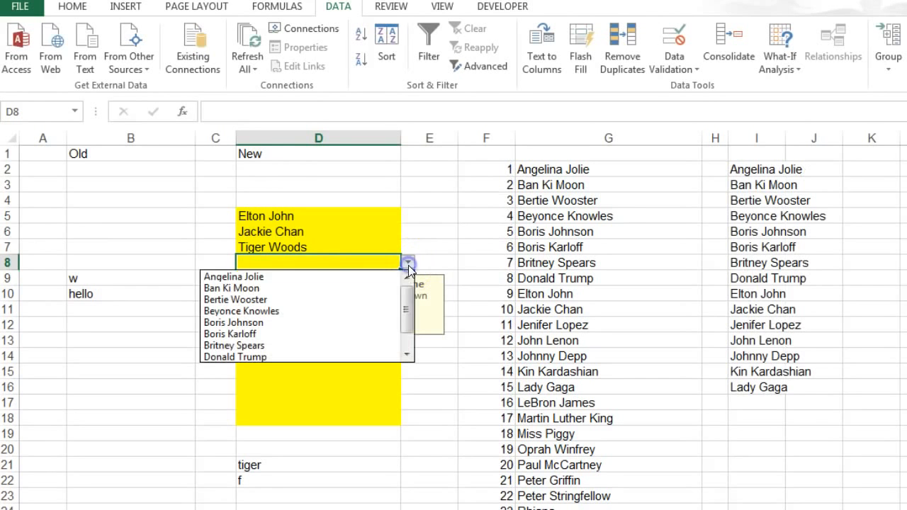
click(300, 276)
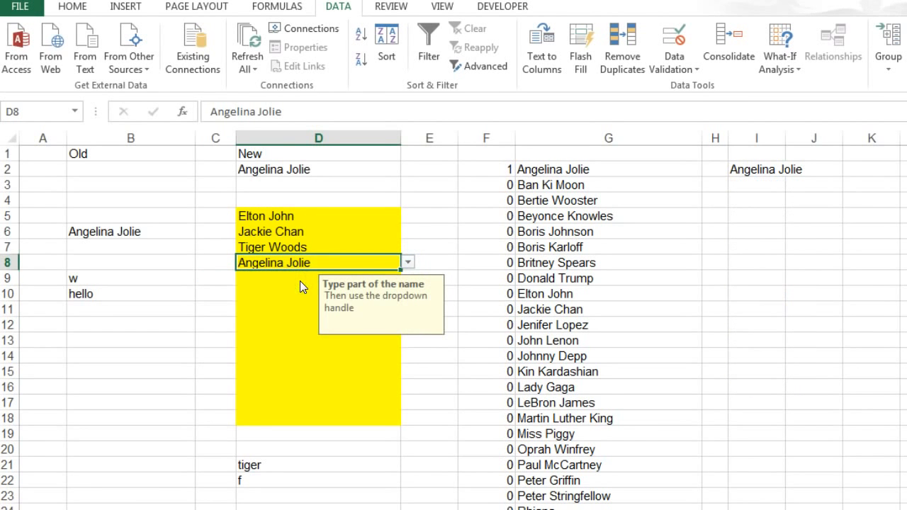